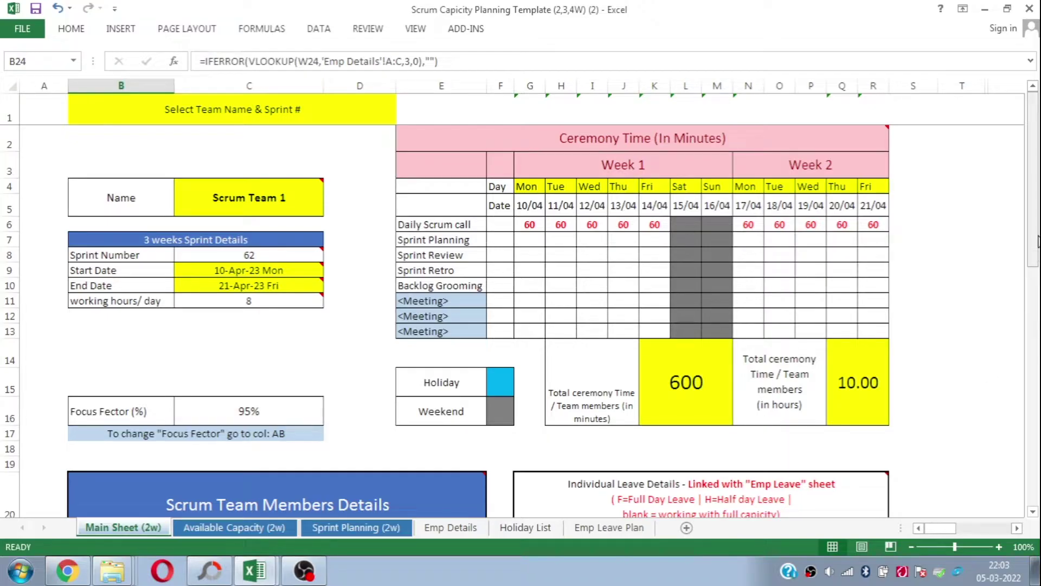
# Review the Main Sheet from sprint details to team members, plus the Available Capacity and Sprint Planning sheets.
pyautogui.moveTo(1038, 241); pyautogui.dragTo(1038, 287)
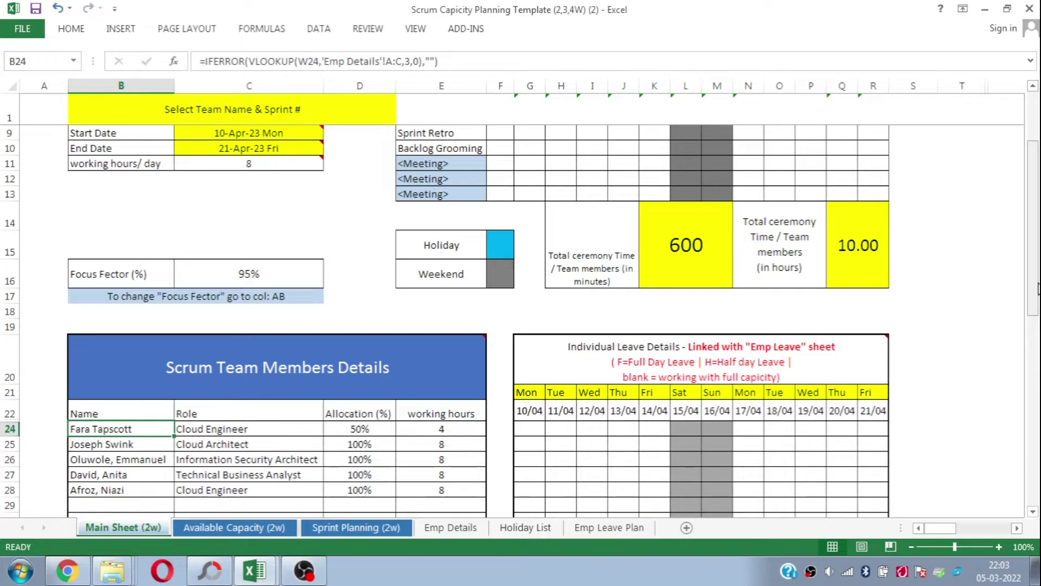
pyautogui.moveTo(1038, 287); pyautogui.dragTo(1031, 239)
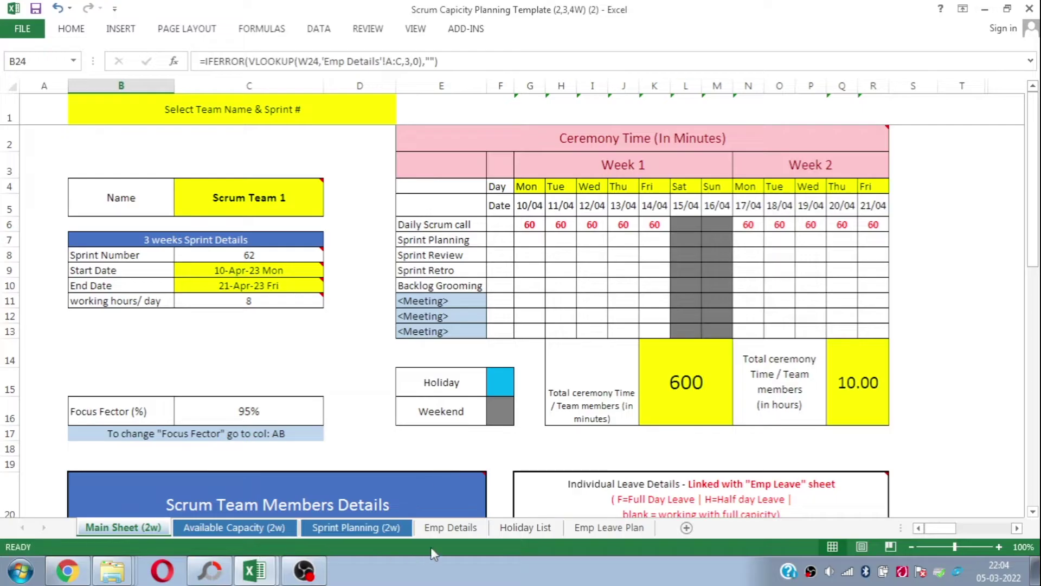
pyautogui.click(191, 532)
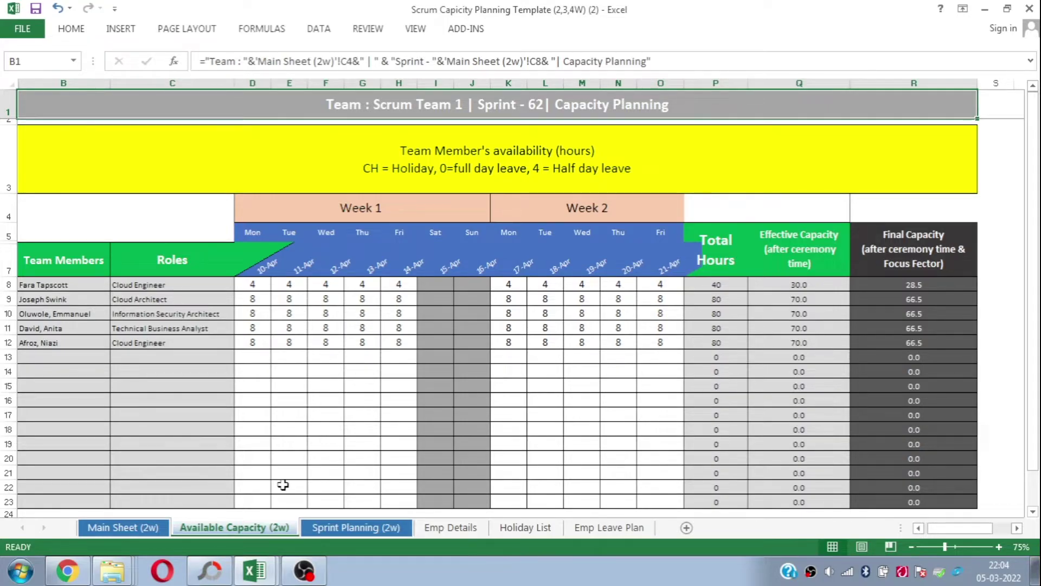
pyautogui.click(345, 531)
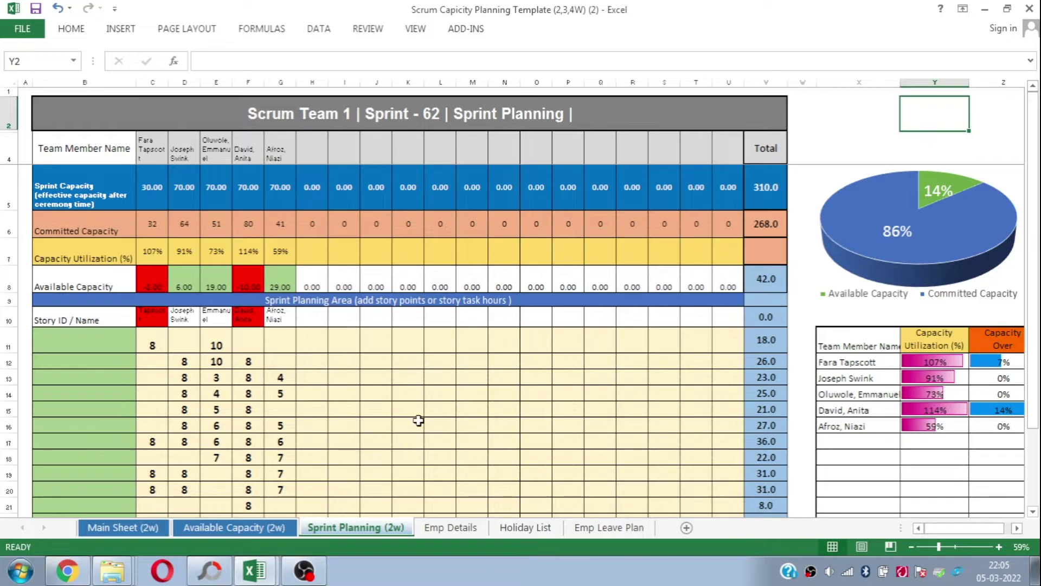
# Examine the employee name, role, team, serial number and allocation columns on the Emp Details sheet.
pyautogui.click(453, 528)
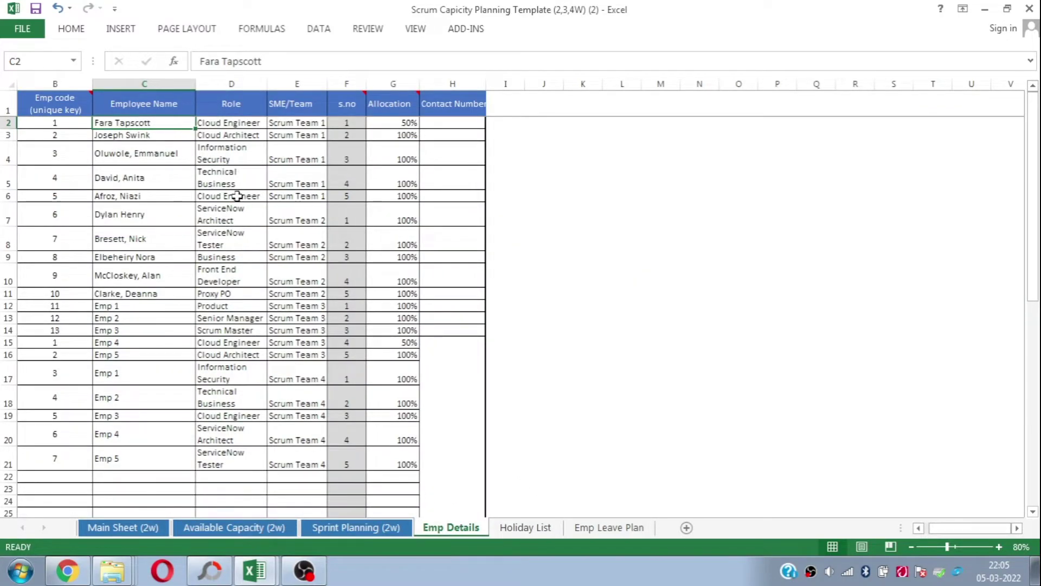
pyautogui.click(122, 167)
pyautogui.press('Up')
pyautogui.press('Up')
pyautogui.press('Up')
pyautogui.press('Up')
pyautogui.press('Down')
pyautogui.press('Down')
pyautogui.press('Down')
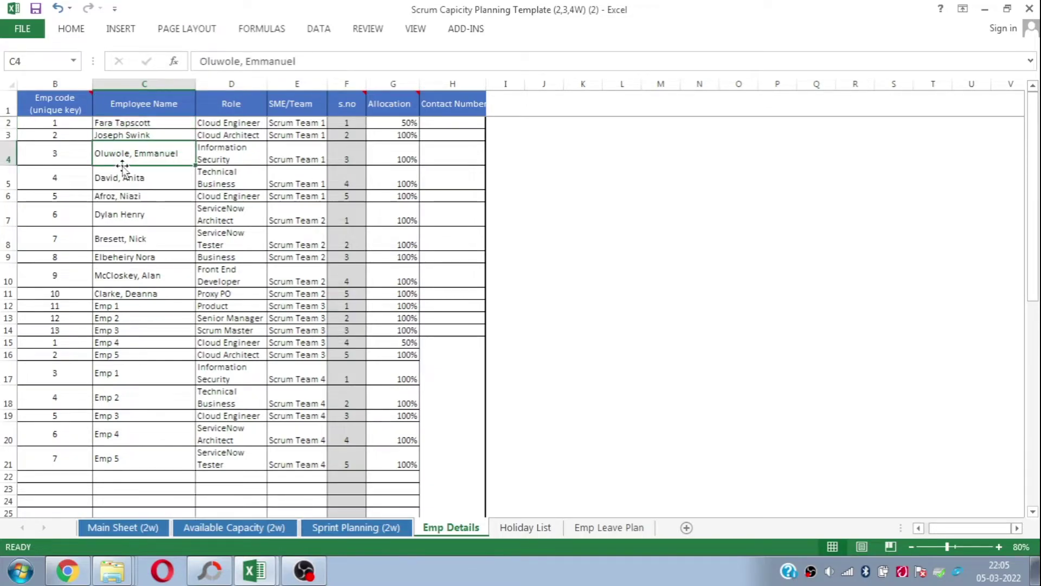
pyautogui.press('Up')
pyautogui.press('Up')
pyautogui.press('Down')
pyautogui.press('Right')
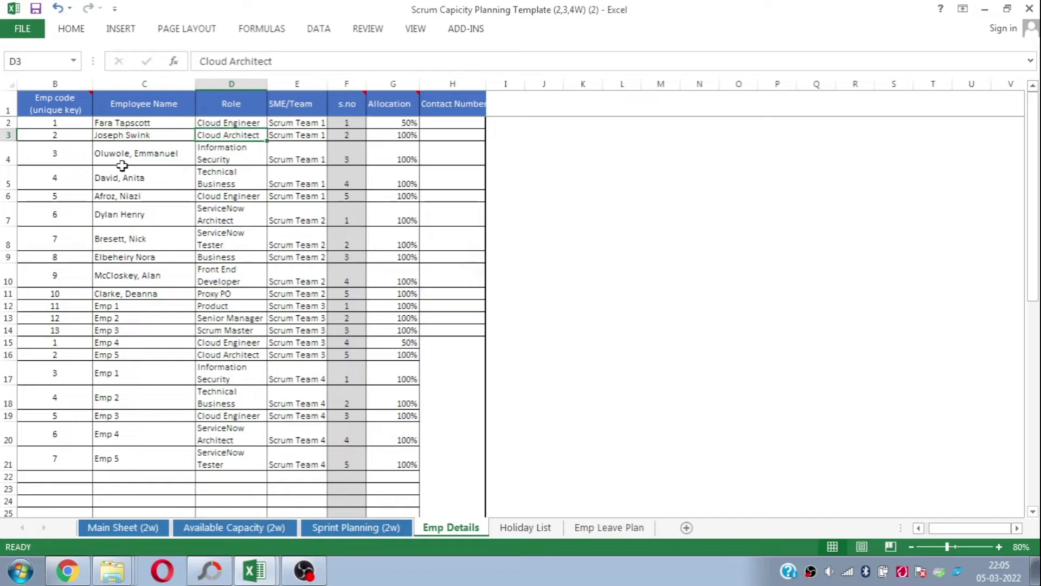
pyautogui.press('Right')
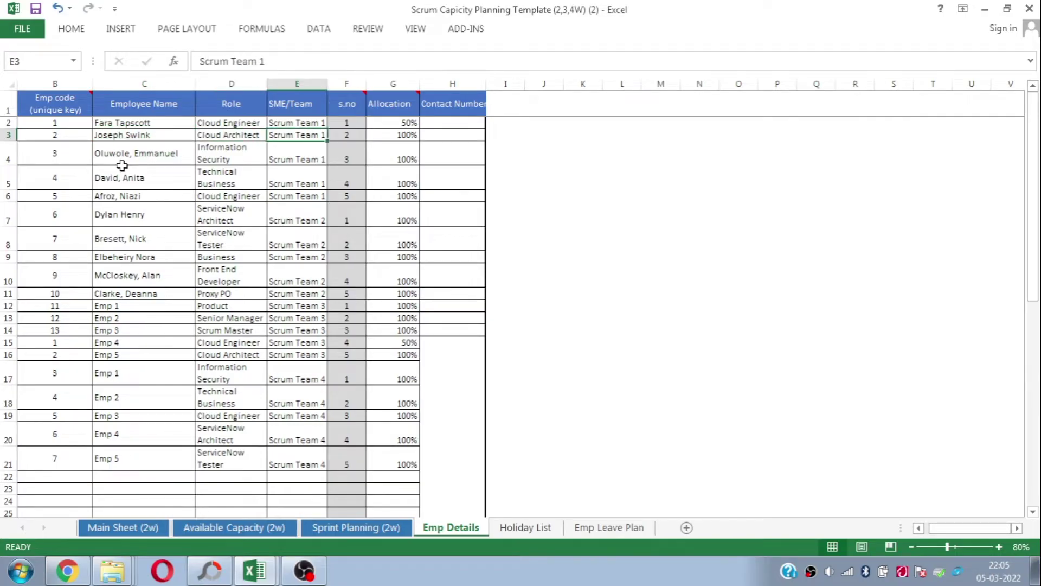
pyautogui.press('Right')
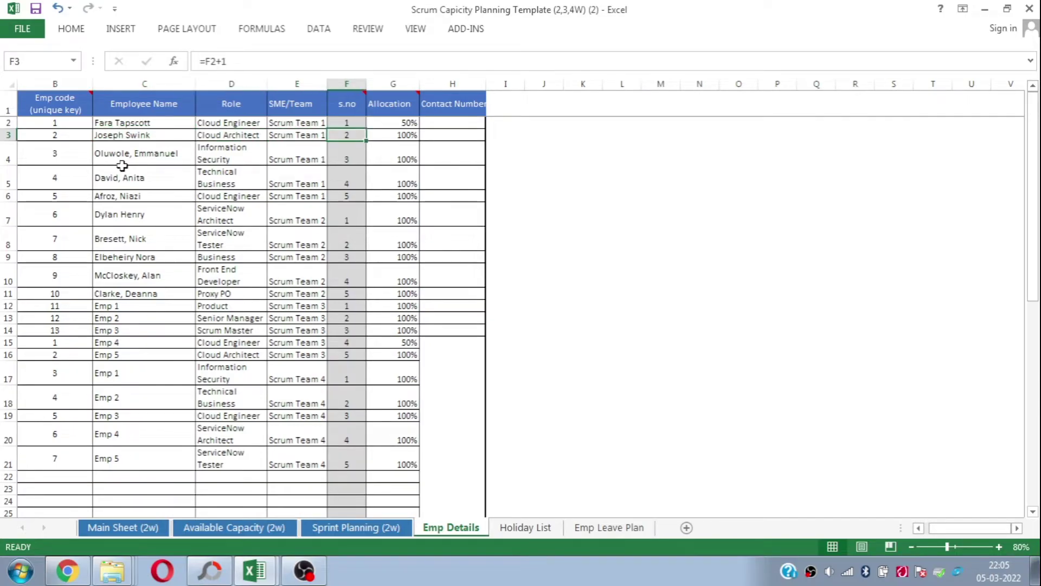
pyautogui.press('Right')
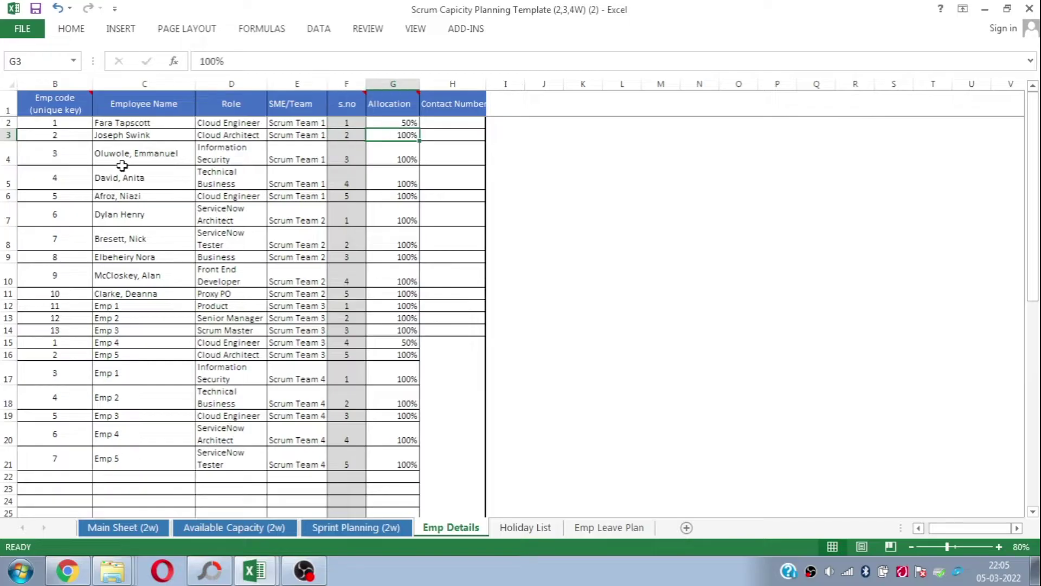
# Enlarge the Emp Details sheet to 100% and examine the first employee's team, serial number and allocation.
pyautogui.click(1000, 548)
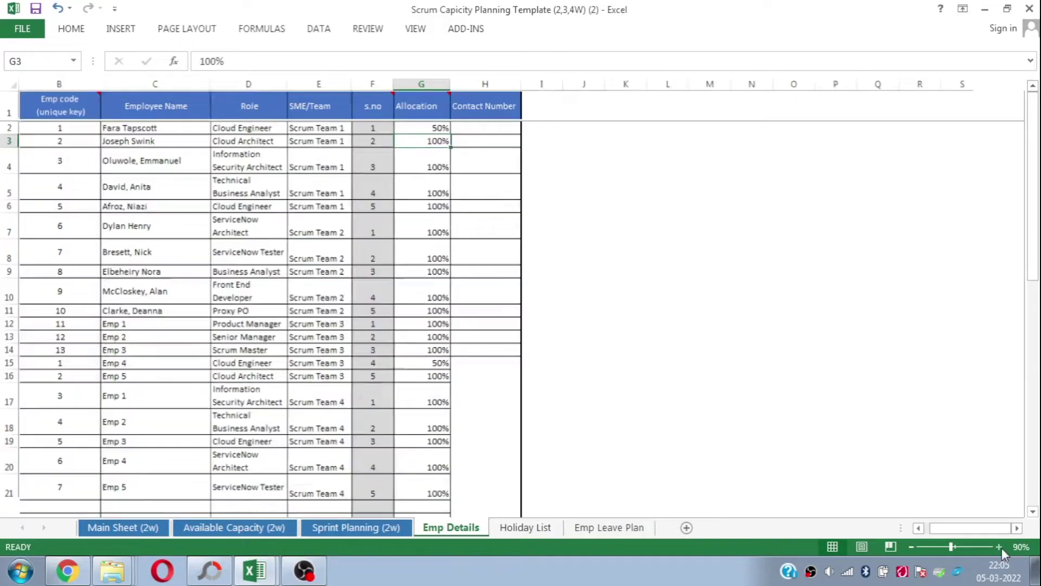
pyautogui.click(1000, 548)
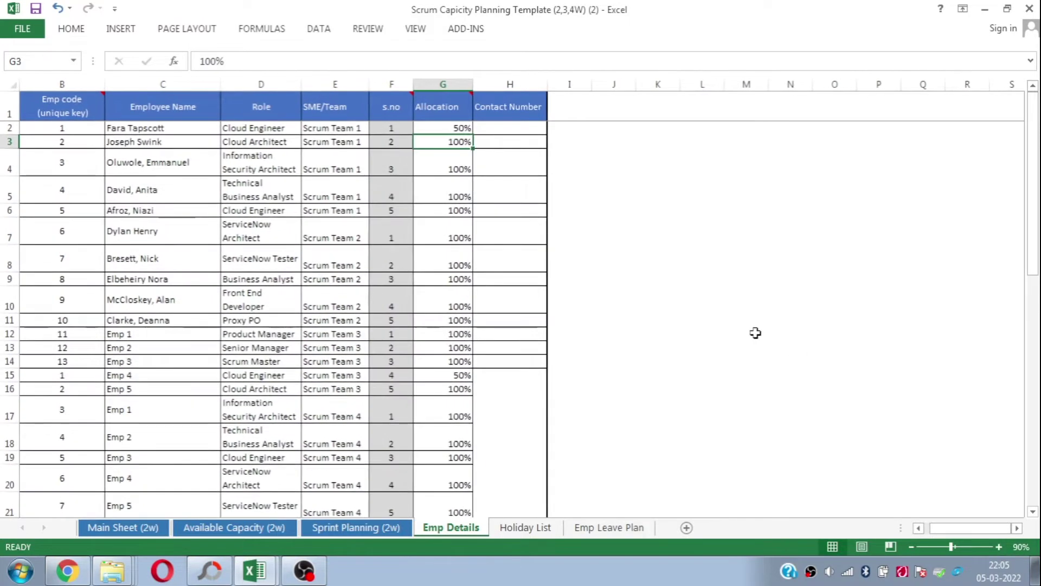
pyautogui.click(1000, 547)
pyautogui.click(359, 196)
pyautogui.hotkey('ctrl', 'Up')
pyautogui.press('Down')
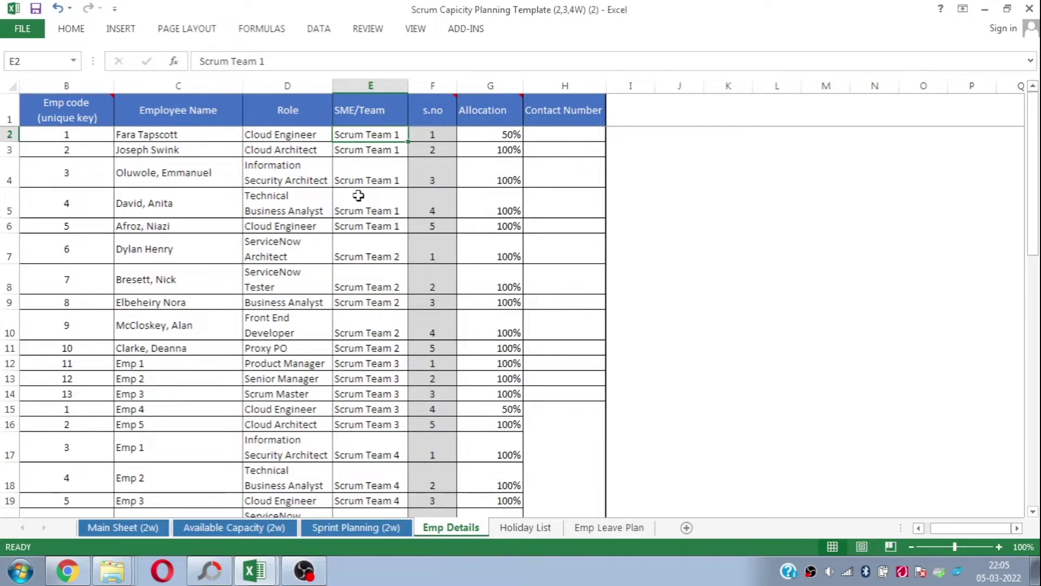
pyautogui.press('Right')
pyautogui.press('Right')
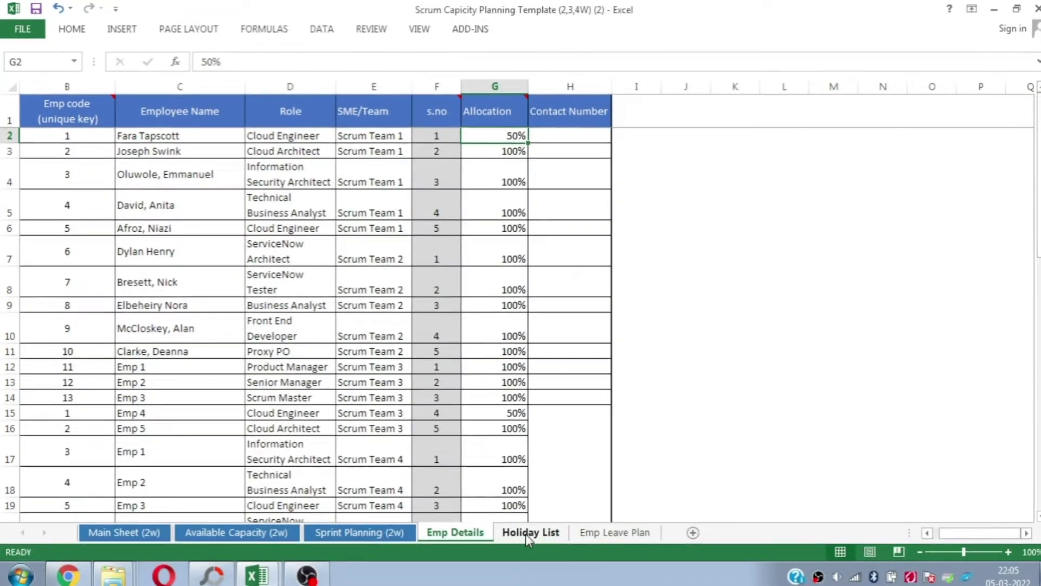
# Review the dates, remarks and weekdays in the Holiday List sheet's calendar.
pyautogui.click(526, 534)
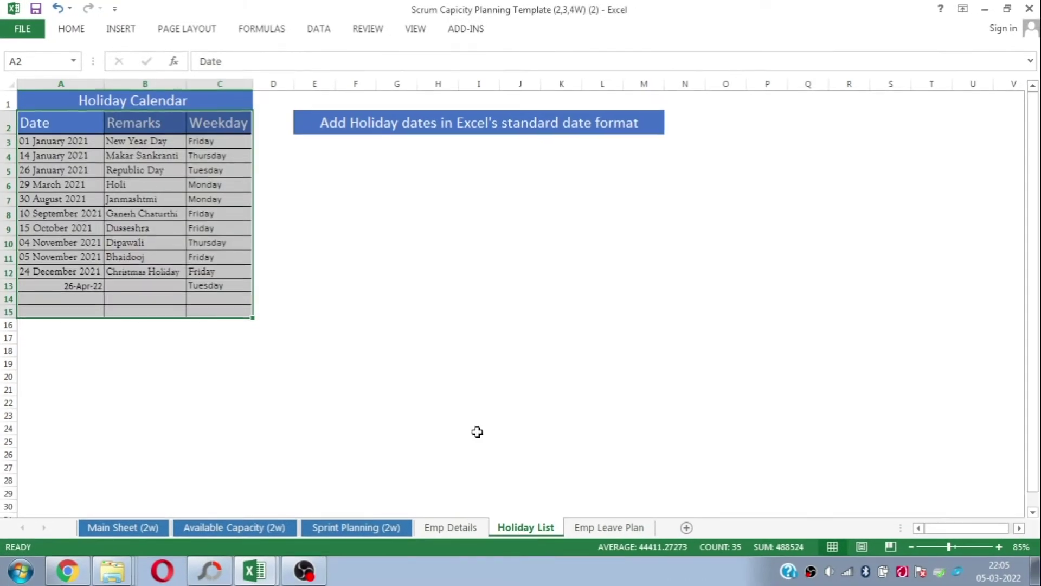
pyautogui.click(319, 281)
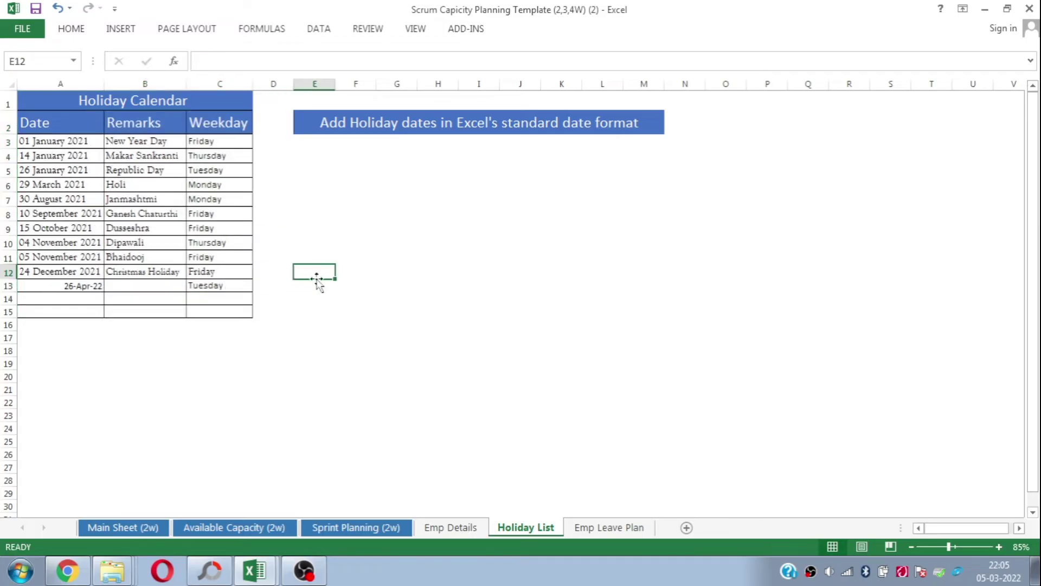
pyautogui.moveTo(319, 280); pyautogui.dragTo(55, 272)
pyautogui.click(303, 247)
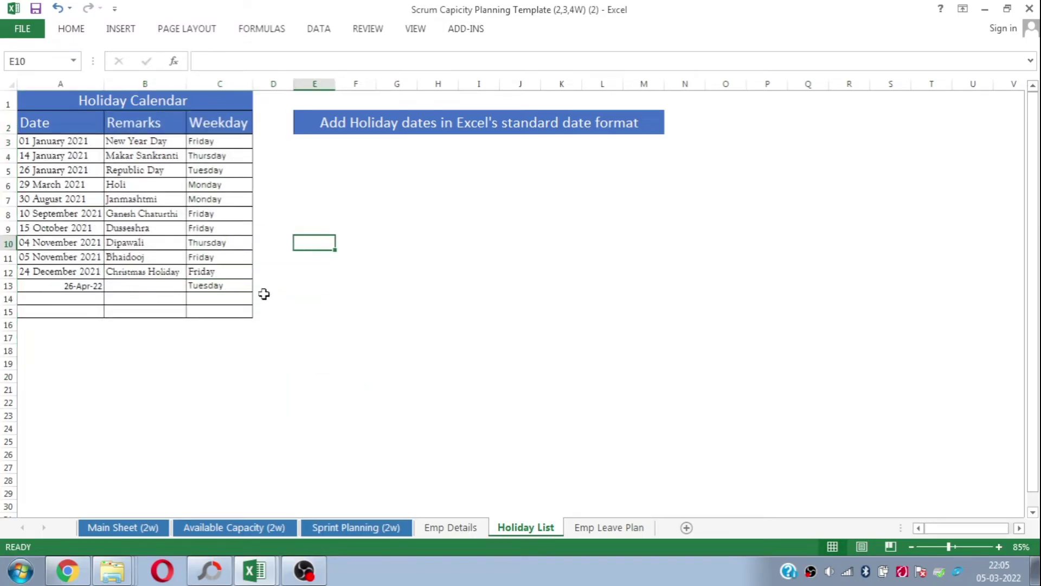
pyautogui.click(264, 295)
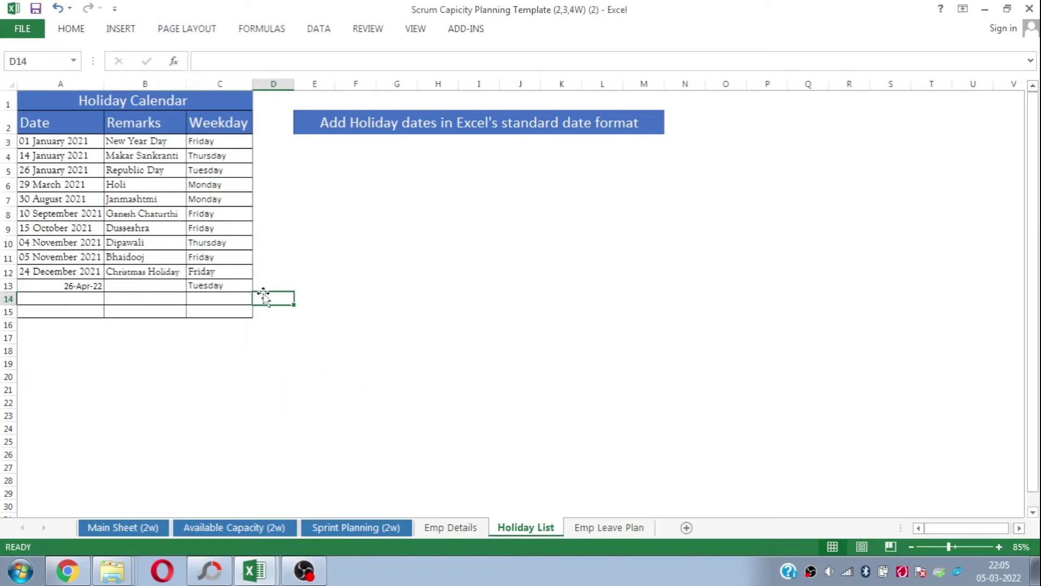
pyautogui.click(314, 246)
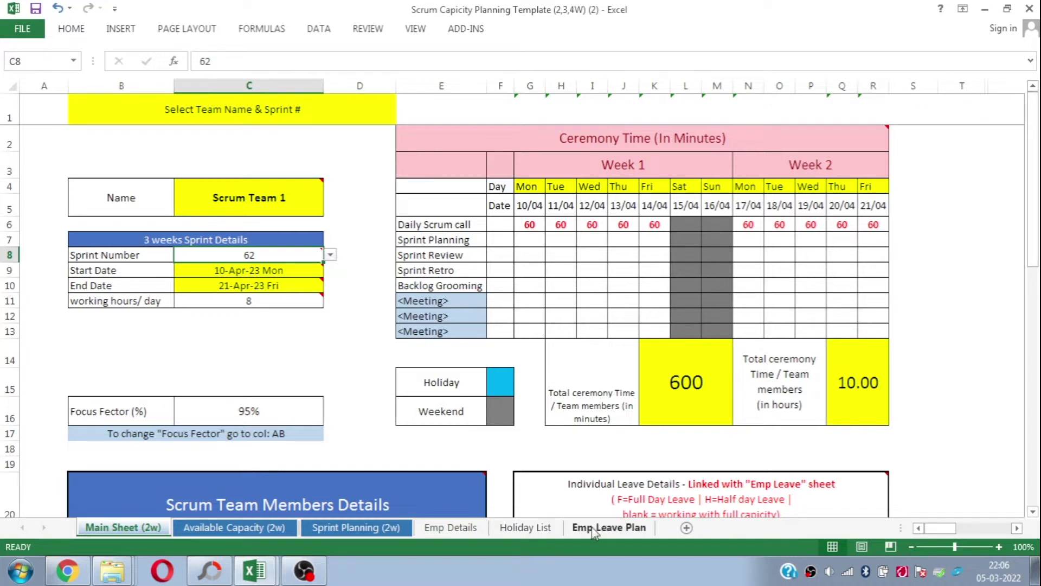
# Examine the employee roles, calendar year and first January dates on the Emp Leave Plan sheet.
pyautogui.click(609, 527)
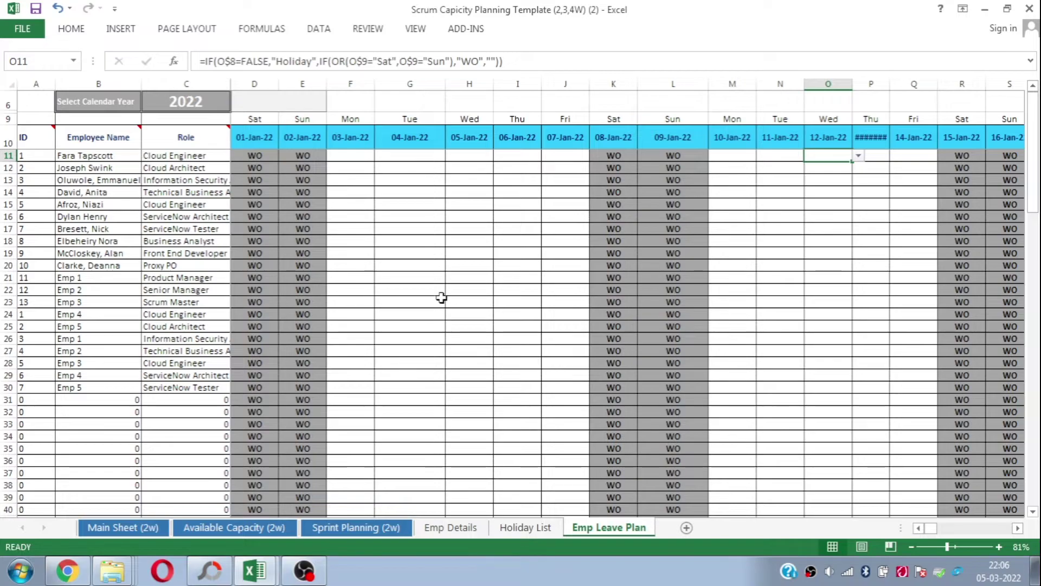
pyautogui.click(152, 204)
pyautogui.press('Up')
pyautogui.press('Up')
pyautogui.press('Up')
pyautogui.press('Up')
pyautogui.press('Up')
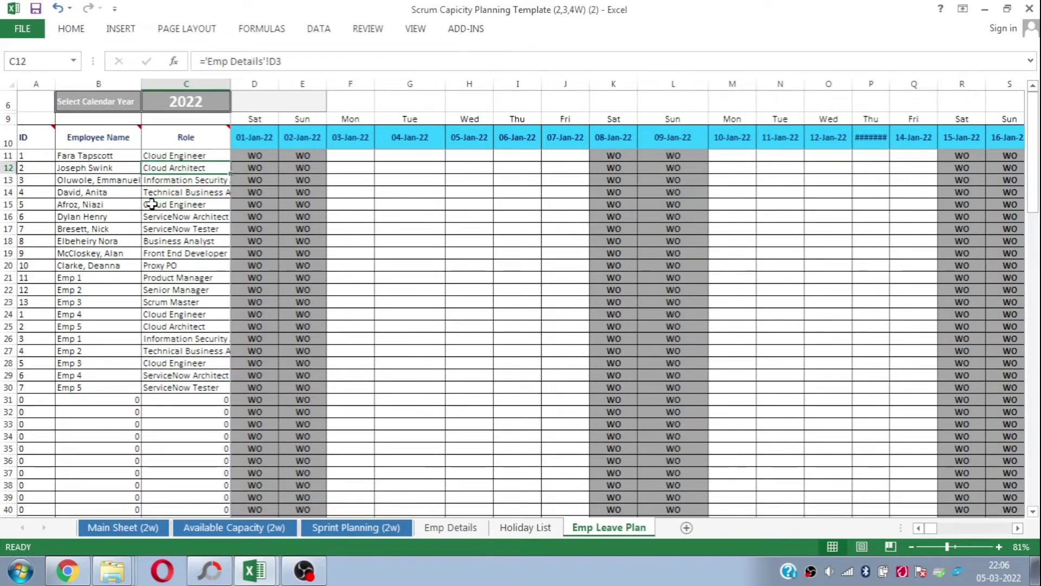
pyautogui.press('Right')
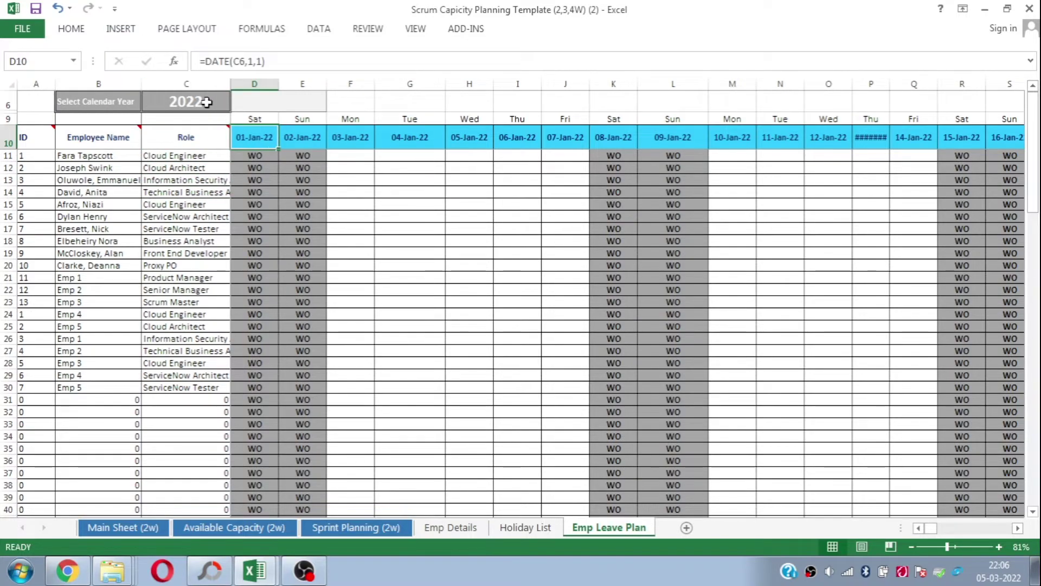
pyautogui.press('Right')
pyautogui.press('Right')
pyautogui.press('Right')
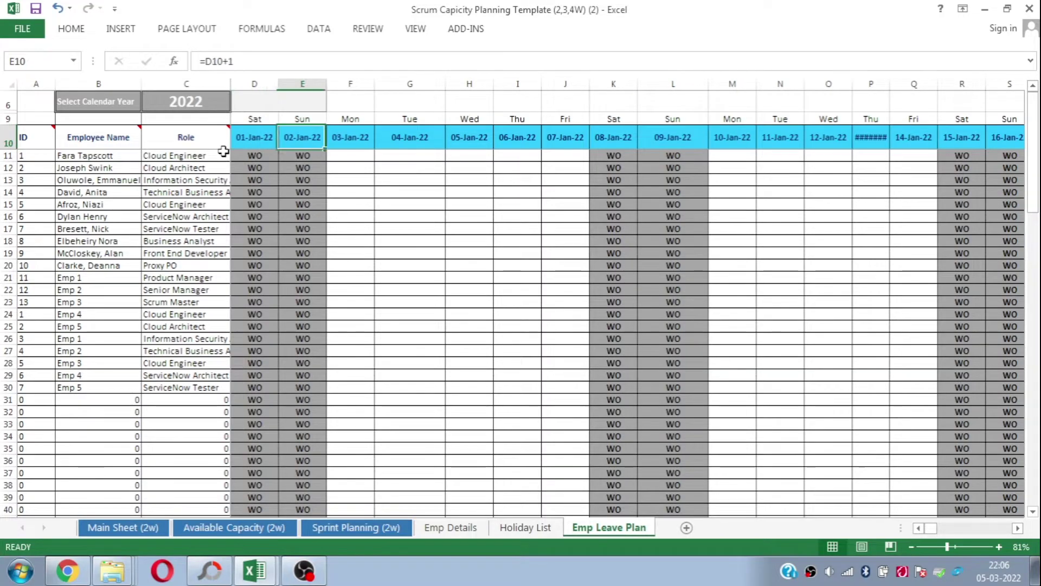
pyautogui.press('Right')
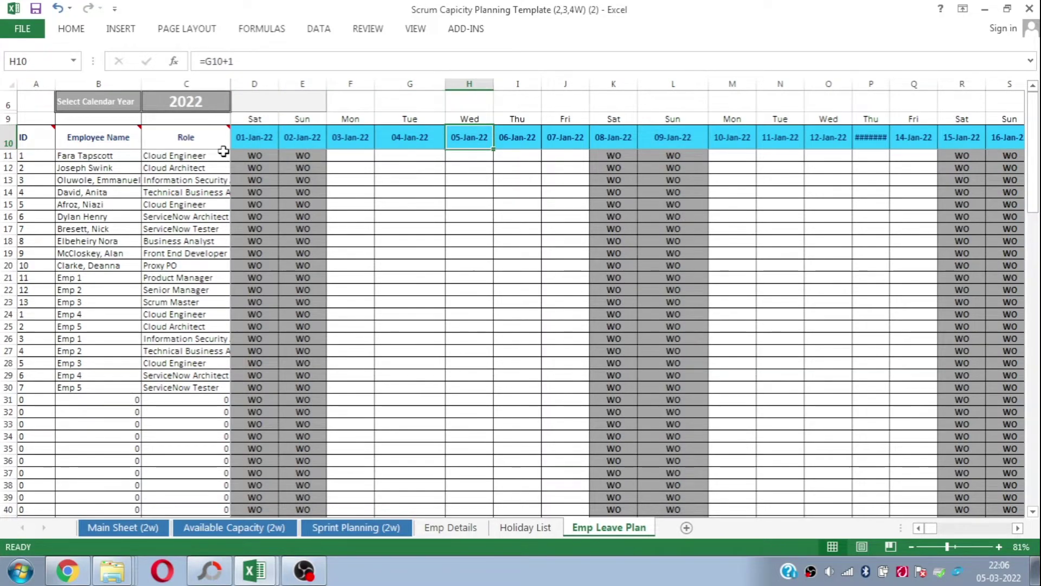
# Check the year-end dates of the leave calendar and the first employee's row on the Emp Leave Plan sheet.
pyautogui.hotkey('ctrl', 'Right')
pyautogui.press('Left')
pyautogui.press('Left')
pyautogui.press('Left')
pyautogui.press('Home')
pyautogui.click(224, 151)
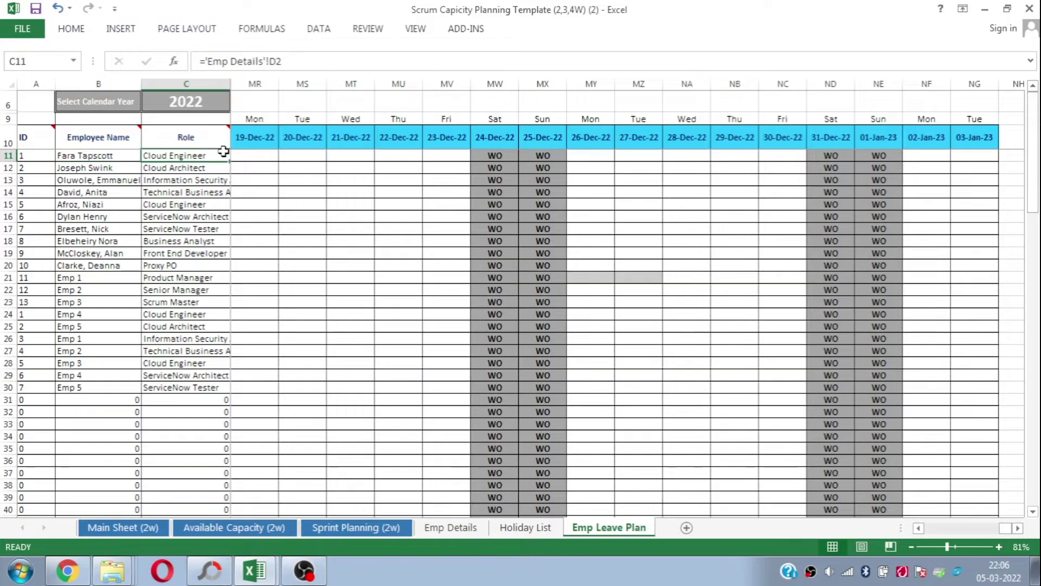
pyautogui.press('Right')
pyautogui.press('Right')
pyautogui.press('Right')
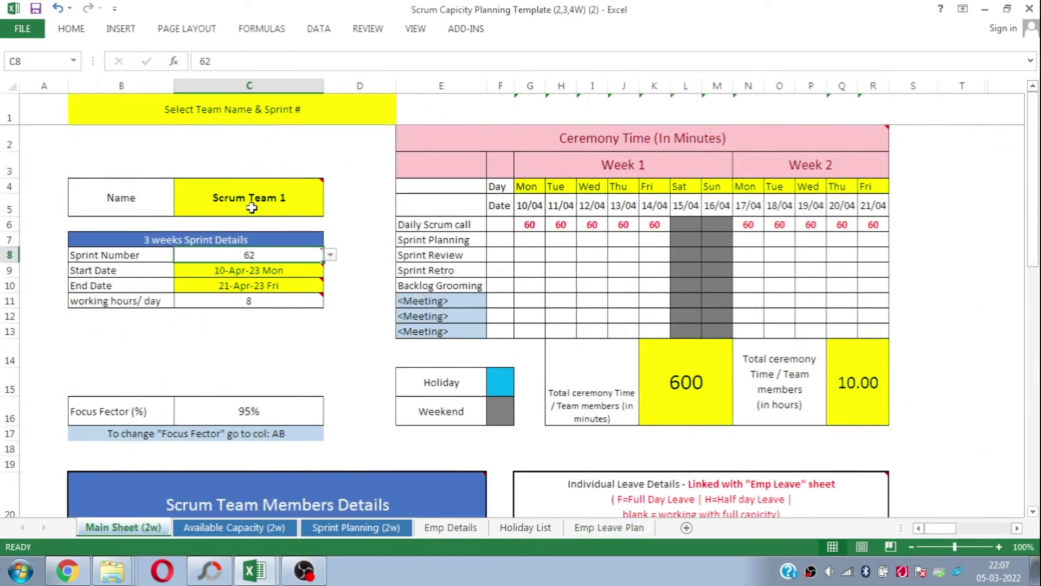
# Clear the Daily Scrum call and Sprint Planning minutes for both weeks (G6:R7) on the Main Sheet.
pyautogui.moveTo(276, 199)
pyautogui.moveTo(530, 227); pyautogui.dragTo(871, 233)
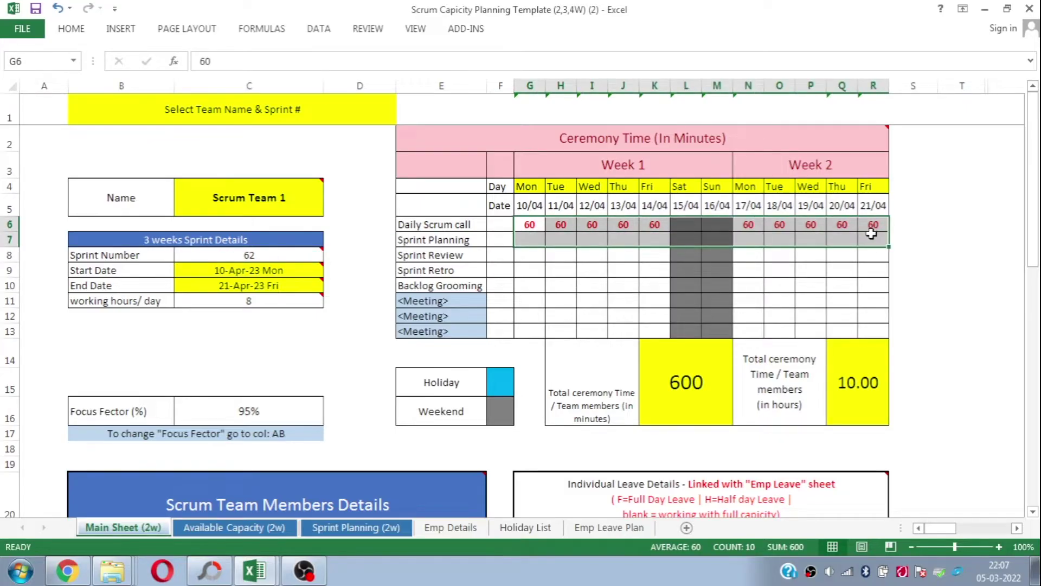
pyautogui.press('Delete')
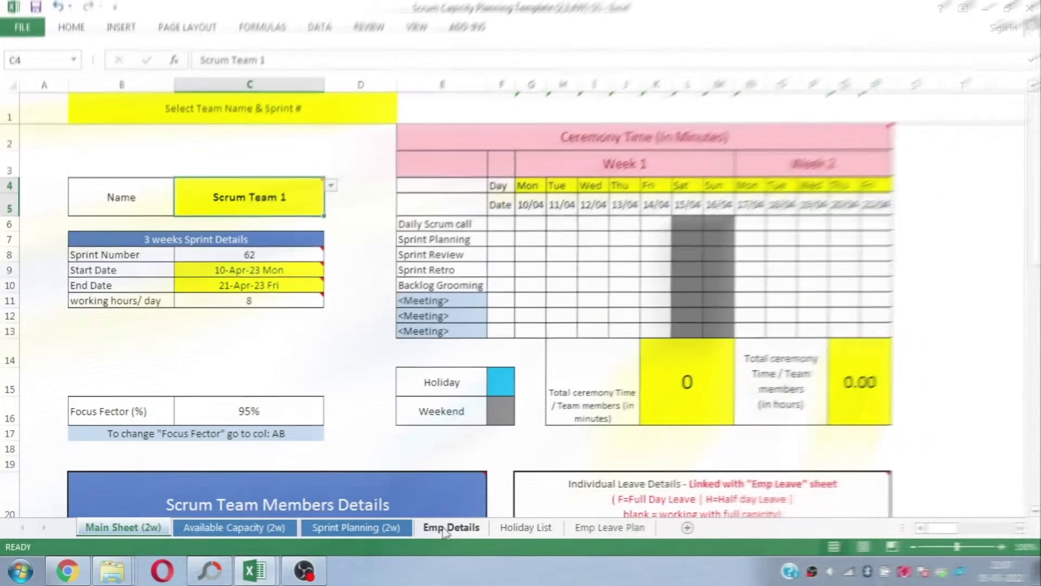
# Review the employee names, roles and team assignments on the Emp Details sheet.
pyautogui.click(444, 527)
pyautogui.moveTo(156, 146); pyautogui.dragTo(162, 320)
pyautogui.moveTo(173, 135); pyautogui.dragTo(170, 425)
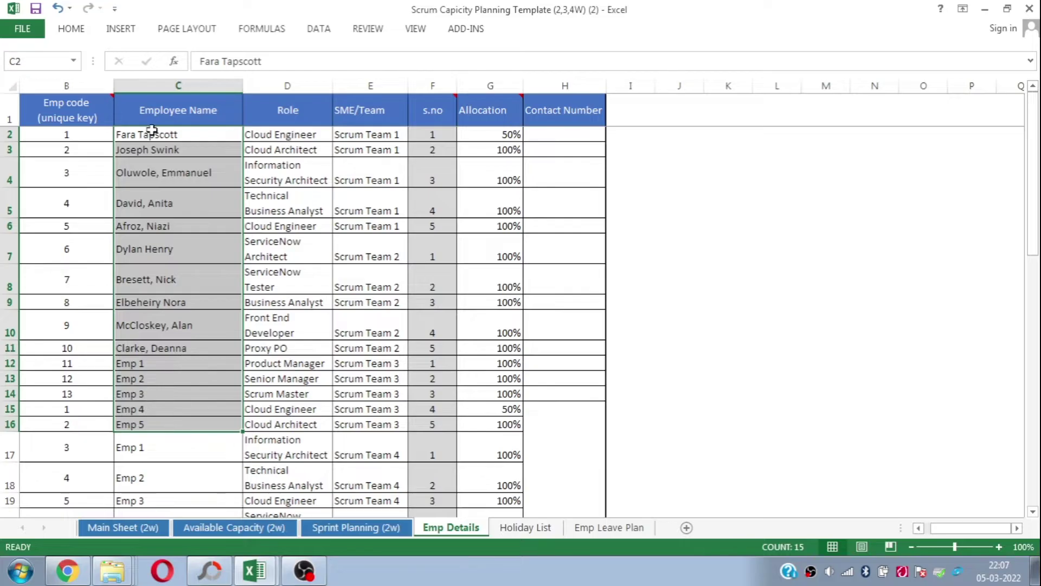
pyautogui.moveTo(283, 140); pyautogui.dragTo(289, 350)
pyautogui.moveTo(373, 138); pyautogui.dragTo(359, 355)
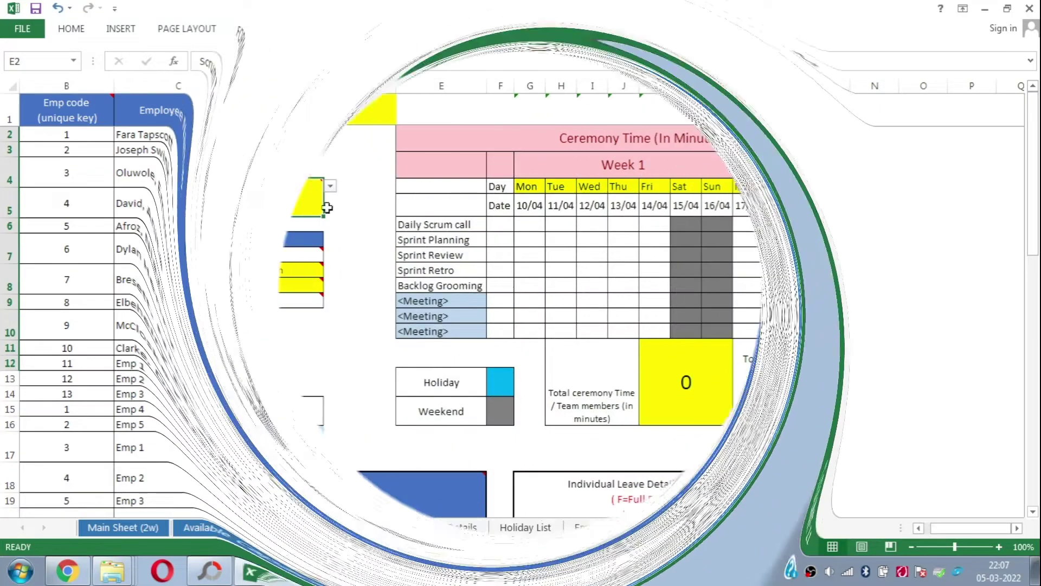
# Set the team name to Scrum Team 2 and the sprint number to 58 on the Main Sheet.
pyautogui.click(330, 186)
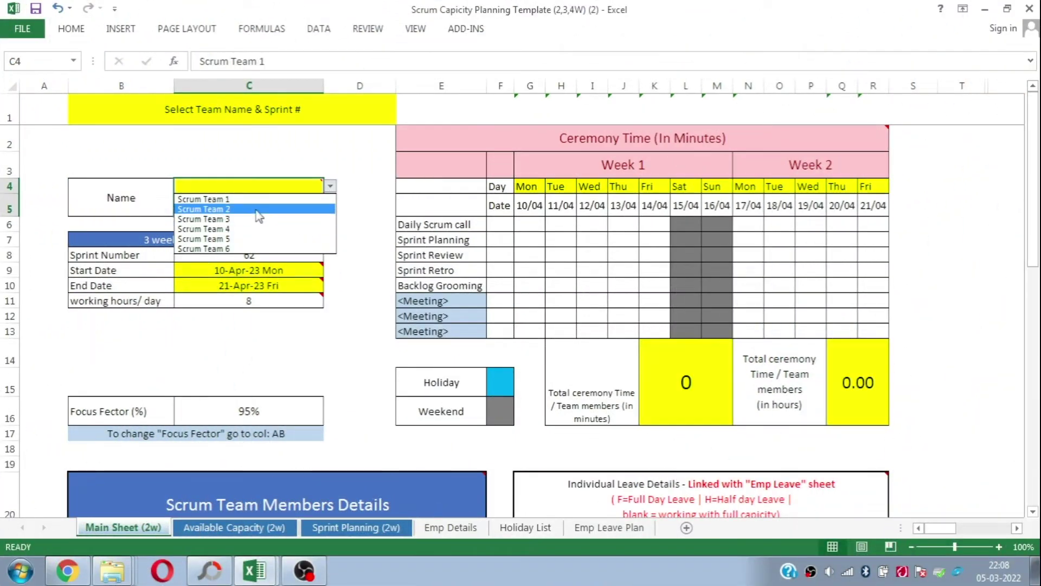
pyautogui.click(254, 208)
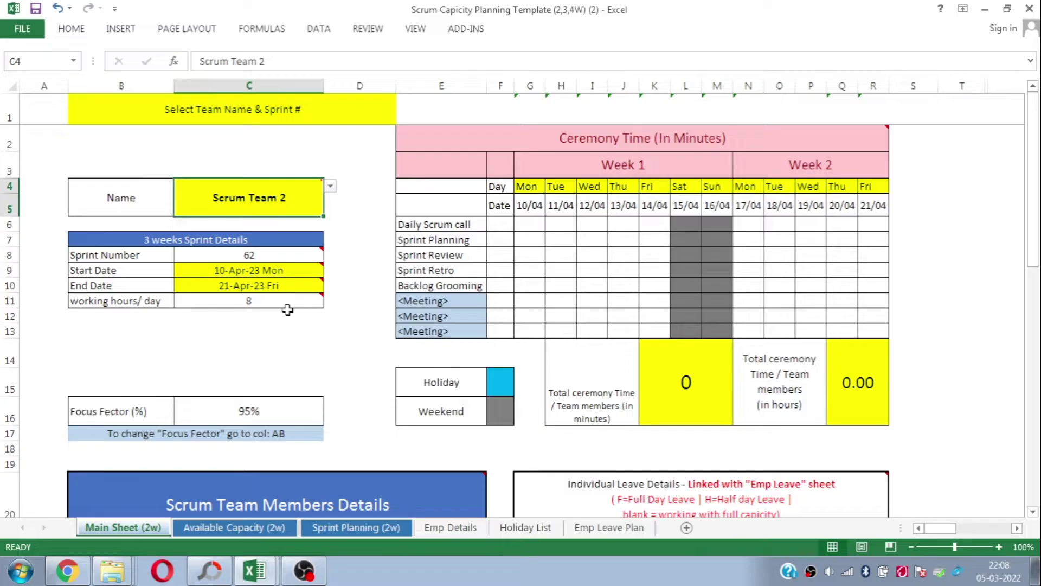
pyautogui.click(275, 254)
pyautogui.click(330, 255)
pyautogui.click(277, 289)
pyautogui.click(298, 304)
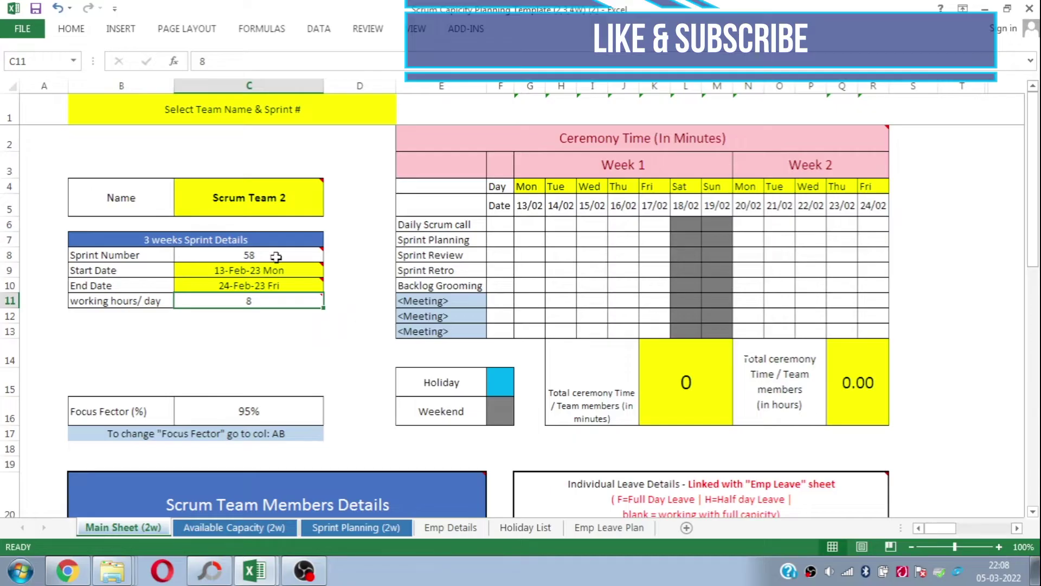
# Examine the Main Sheet's lookup tables for focus factor, scrum team names, sprint numbers and sprint start dates.
pyautogui.moveTo(281, 283)
pyautogui.click(946, 227)
pyautogui.press('Right')
pyautogui.press('Right')
pyautogui.press('Right')
pyautogui.press('Right')
pyautogui.press('Right')
pyautogui.press('Right')
pyautogui.press('Right')
pyautogui.press('Right')
pyautogui.press('Right')
pyautogui.press('Right')
pyautogui.press('Right')
pyautogui.press('Right')
pyautogui.press('Right')
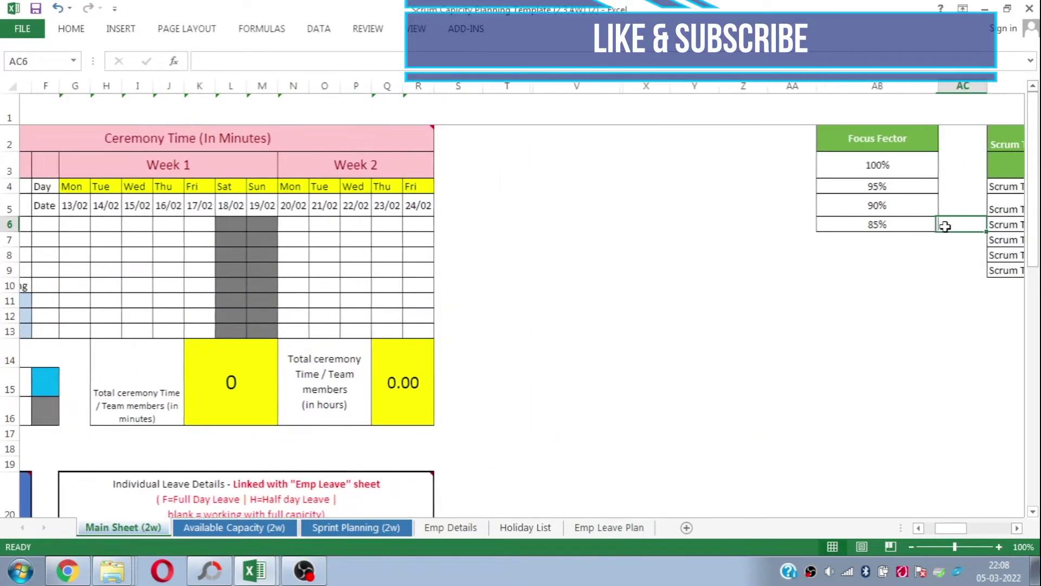
pyautogui.press('Right')
pyautogui.press('Right')
pyautogui.press('Right')
pyautogui.press('Right')
pyautogui.press('Right')
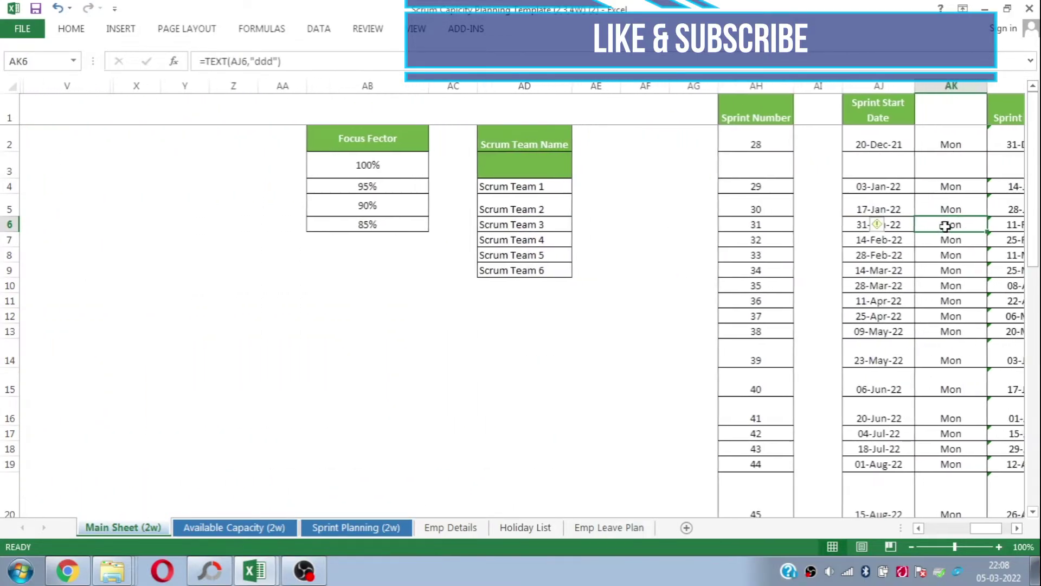
# Examine the sprint end date column beside the sprint number lookup table, and return to the Week 2 ceremony grid.
pyautogui.press('Left')
pyautogui.press('Left')
pyautogui.press('Left')
pyautogui.press('Left')
pyautogui.press('Left')
pyautogui.press('Left')
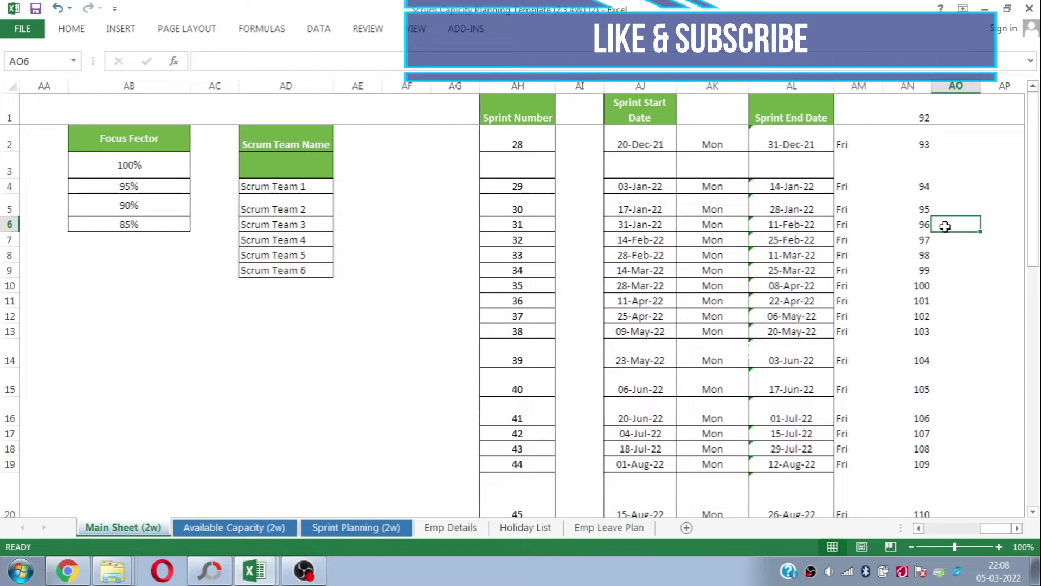
pyautogui.press('Up')
pyautogui.press('Up')
pyautogui.press('Up')
pyautogui.press('Up')
pyautogui.press('Up')
pyautogui.press('Right')
pyautogui.press('Down')
pyautogui.press('Left')
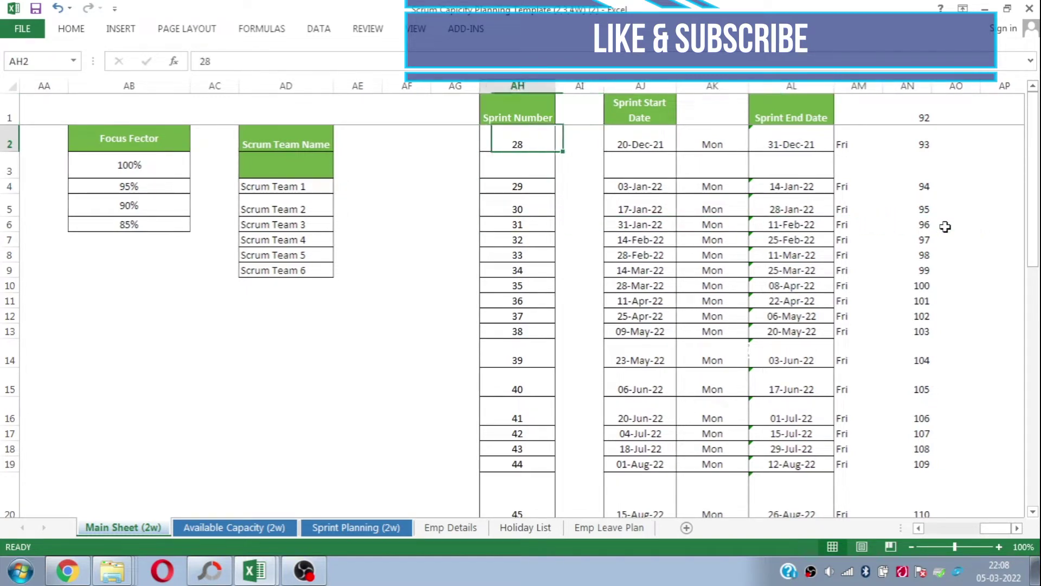
pyautogui.press('Up')
pyautogui.press('Left')
pyautogui.press('Left')
pyautogui.press('Left')
pyautogui.press('Left')
pyautogui.press('Left')
pyautogui.press('Left')
pyautogui.press('Left')
pyautogui.press('Left')
pyautogui.press('Left')
pyautogui.press('Left')
pyautogui.press('Left')
pyautogui.press('Left')
pyautogui.press('Left')
pyautogui.press('Left')
pyautogui.press('Left')
pyautogui.press('Left')
pyautogui.press('Left')
pyautogui.press('Left')
pyautogui.press('Left')
pyautogui.press('Left')
pyautogui.press('Left')
pyautogui.press('Left')
pyautogui.press('Left')
pyautogui.press('Left')
pyautogui.press('Left')
pyautogui.press('Left')
pyautogui.press('Left')
pyautogui.press('Left')
pyautogui.press('Left')
pyautogui.press('Left')
pyautogui.press('Left')
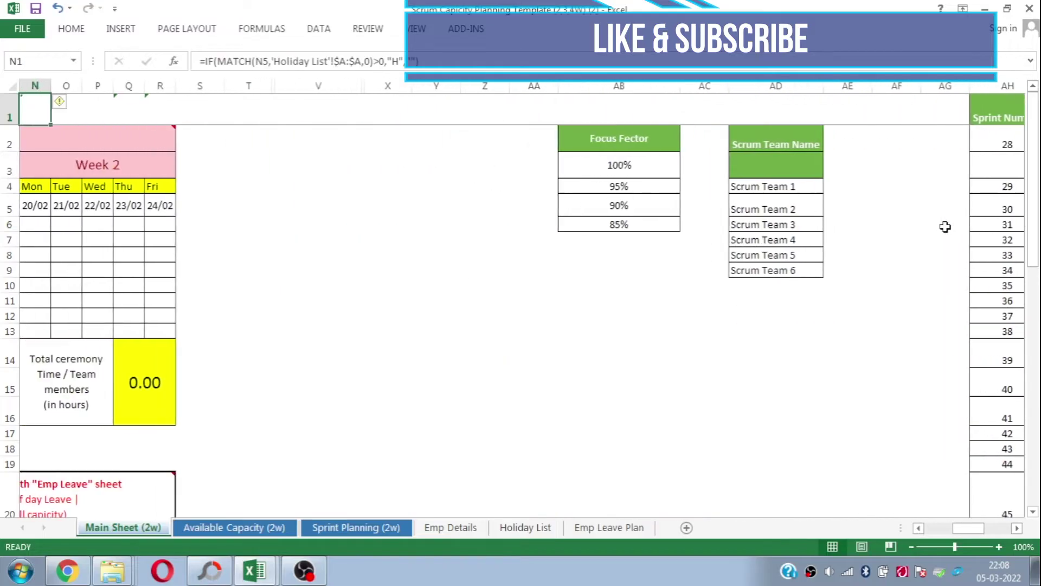
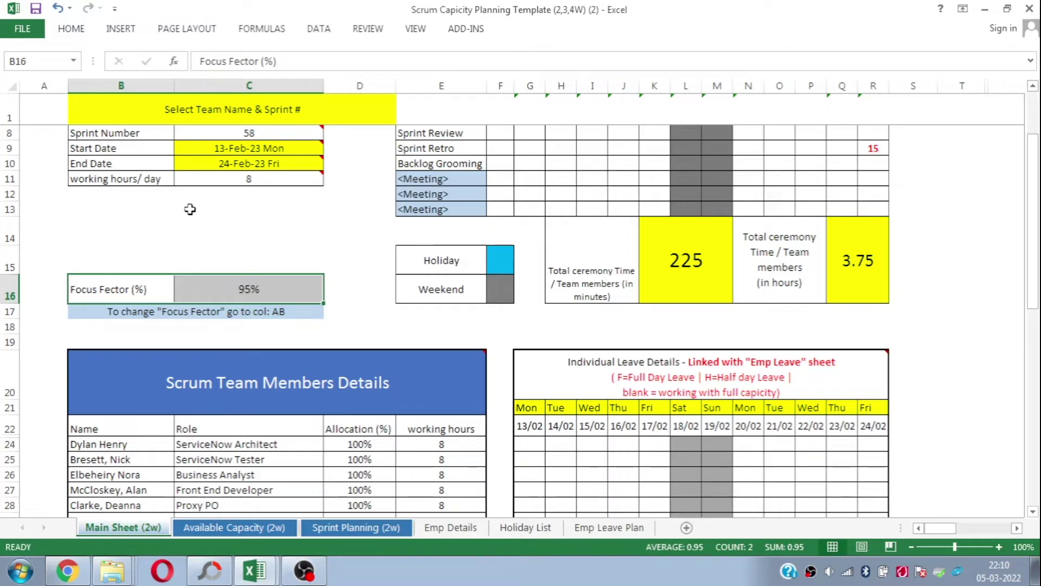
# Set the focus factor to 100% on the Main Sheet.
pyautogui.click(280, 290)
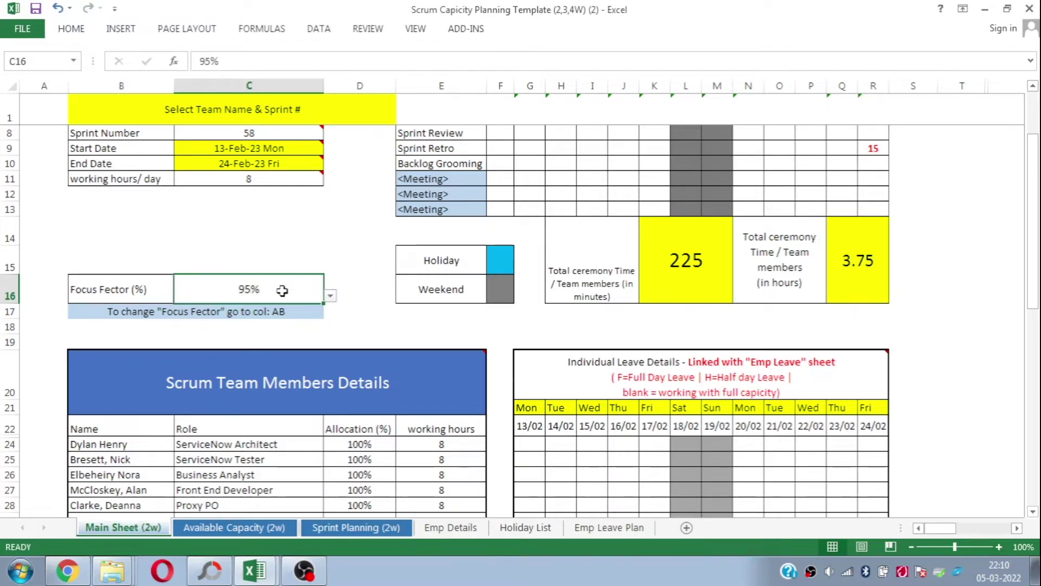
pyautogui.click(330, 296)
pyautogui.press('Up')
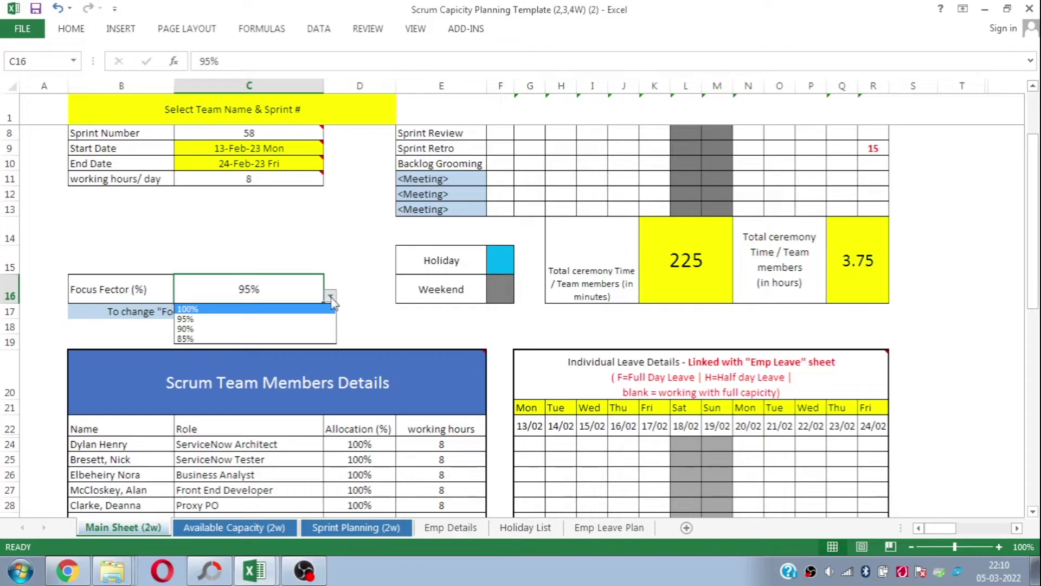
pyautogui.press('Return')
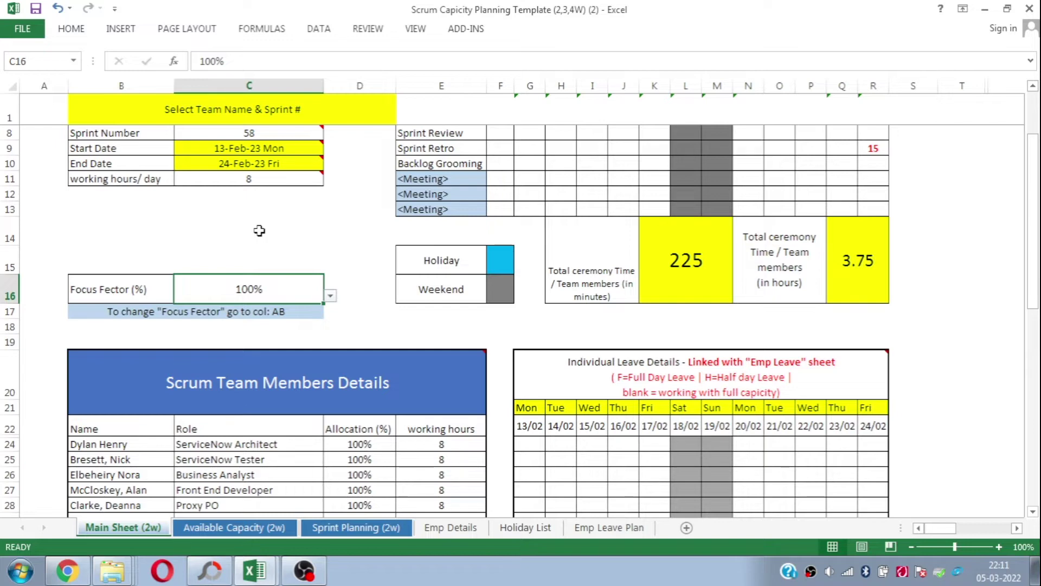
# Set the focus factor to 90% on the Main Sheet.
pyautogui.hotkey('alt', 'Down')
pyautogui.press('Down')
pyautogui.press('Down')
pyautogui.press('Return')
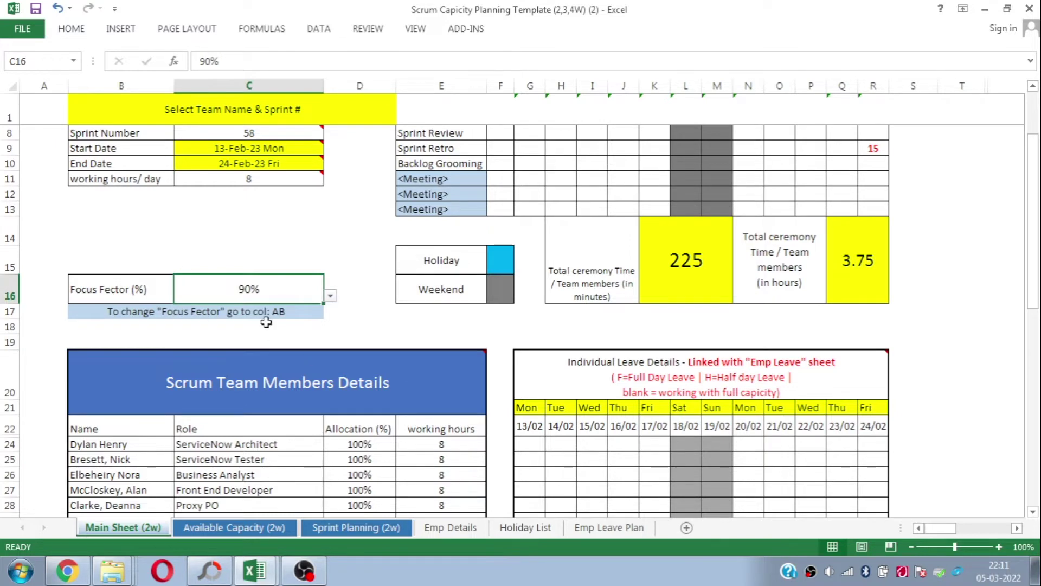
# Review the Available Capacity (2w) sheet and the Scrum Team Members Details table on the Main Sheet.
pyautogui.click(231, 528)
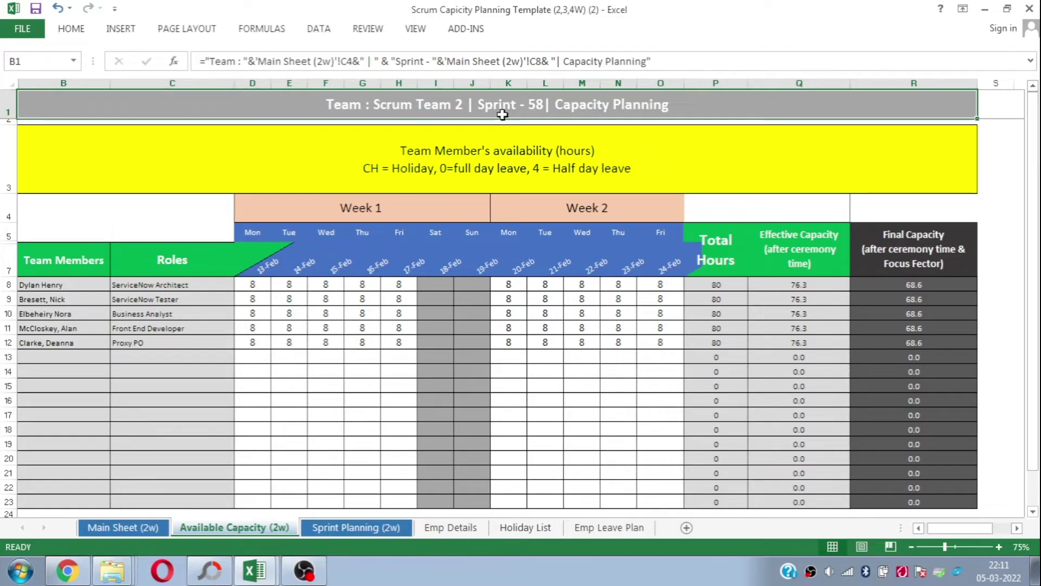
pyautogui.click(130, 528)
pyautogui.moveTo(1035, 226); pyautogui.dragTo(1036, 285)
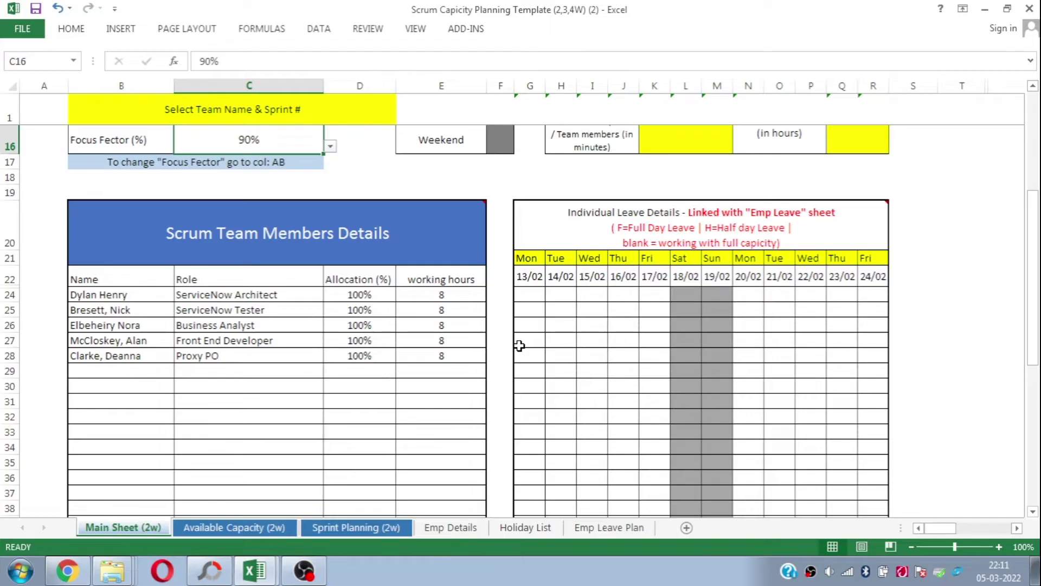
pyautogui.moveTo(201, 234)
pyautogui.moveTo(191, 236); pyautogui.dragTo(184, 424)
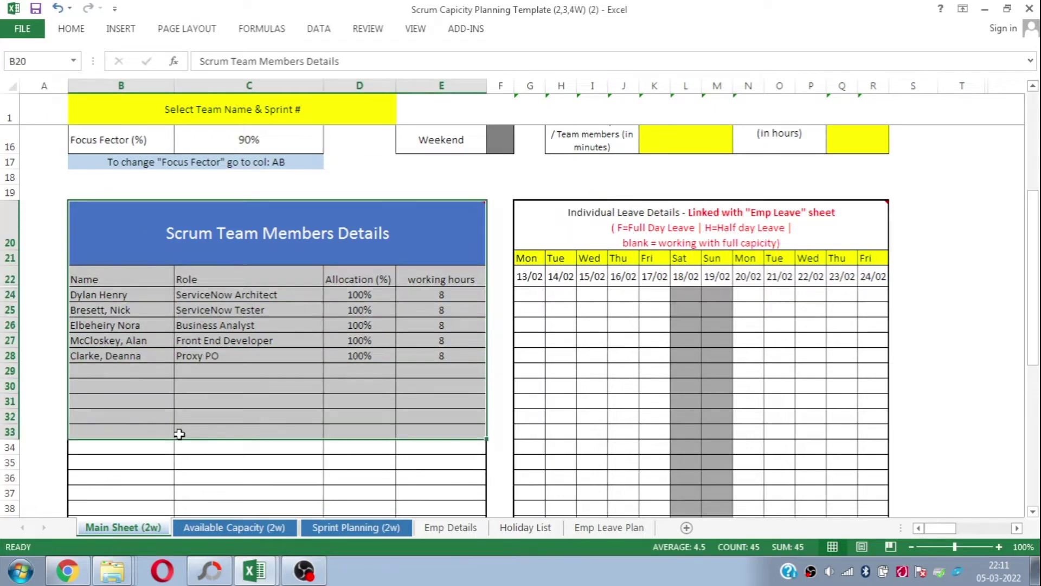
pyautogui.click(180, 431)
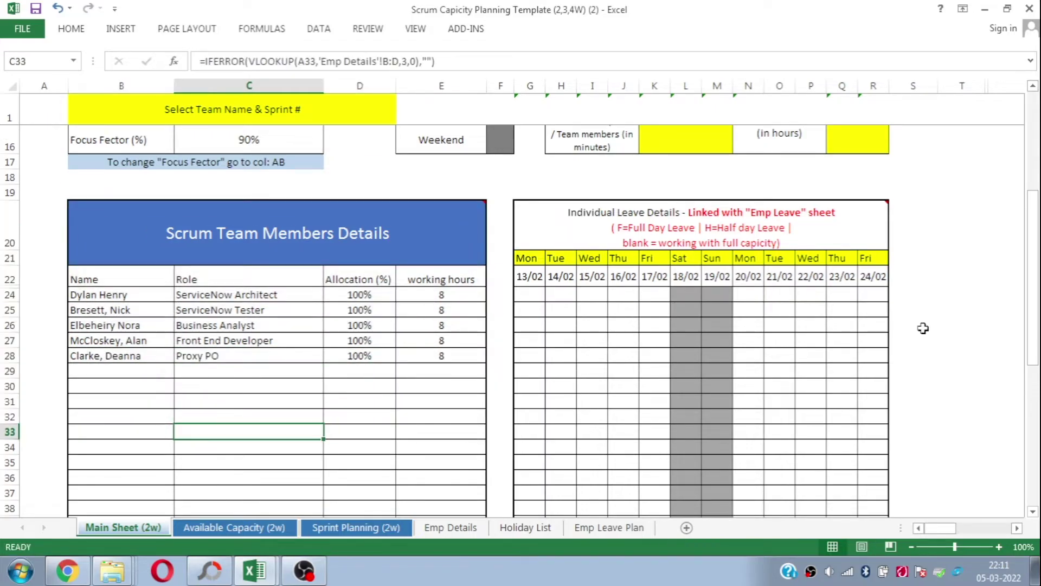
pyautogui.click(130, 328)
# Switch the team name to Scrum Team 3 and check the employees listed under Scrum Team Members Details.
pyautogui.moveTo(1032, 334); pyautogui.dragTo(1030, 228)
pyautogui.click(277, 195)
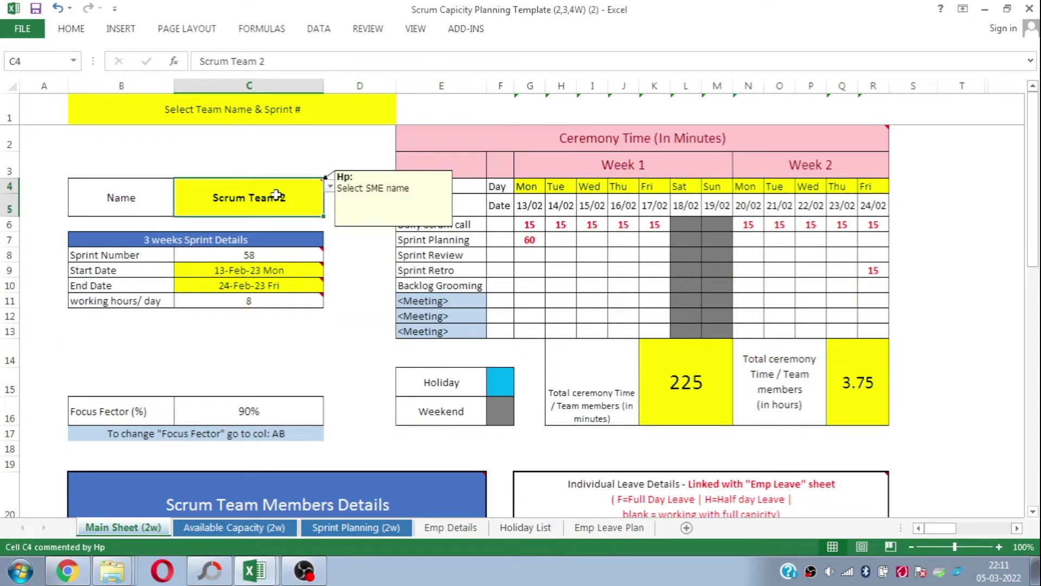
pyautogui.click(331, 187)
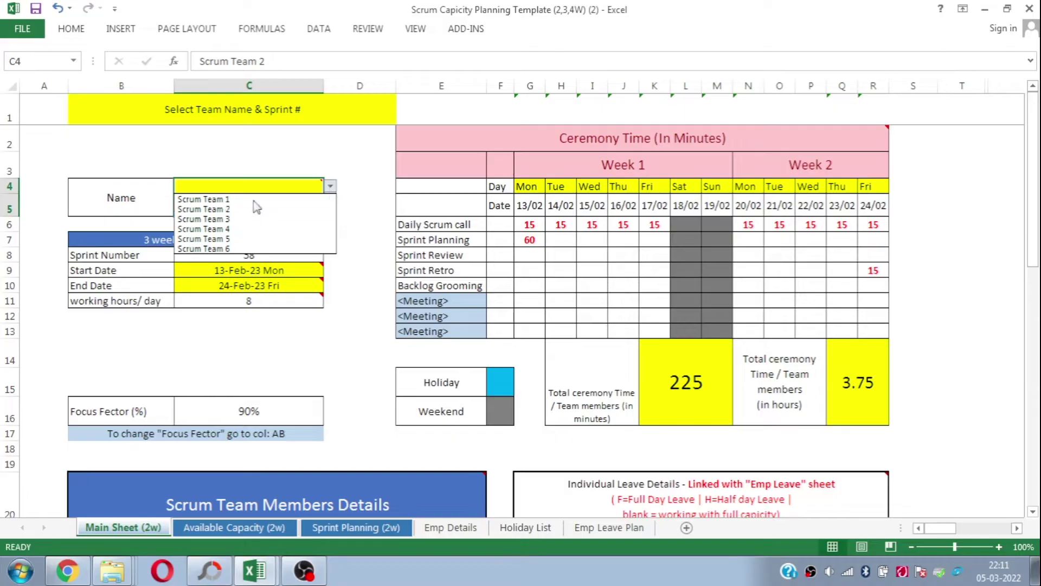
pyautogui.click(225, 220)
pyautogui.moveTo(1032, 217); pyautogui.dragTo(1032, 291)
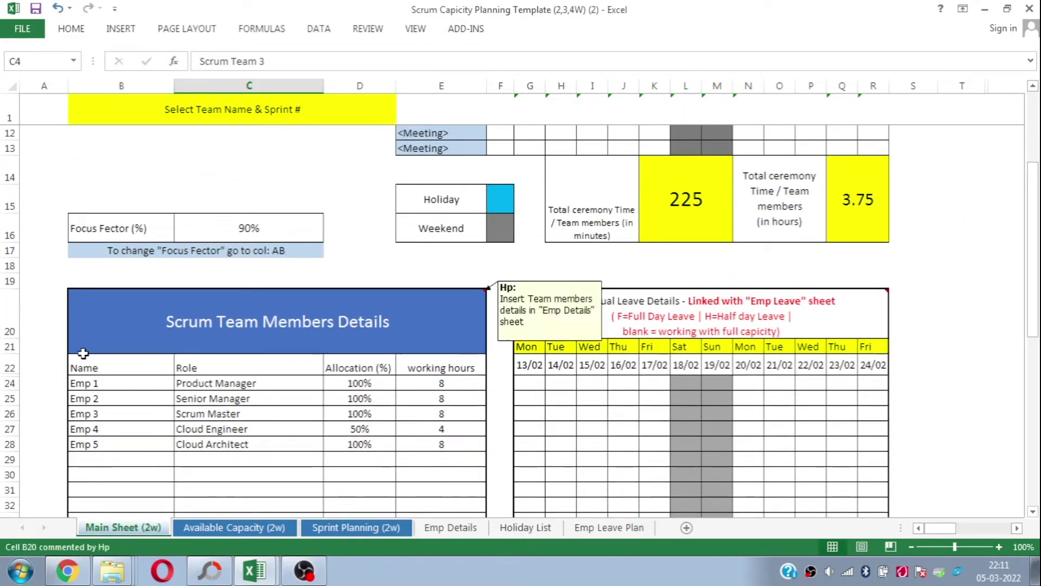
pyautogui.click(109, 384)
pyautogui.moveTo(108, 383); pyautogui.dragTo(110, 399)
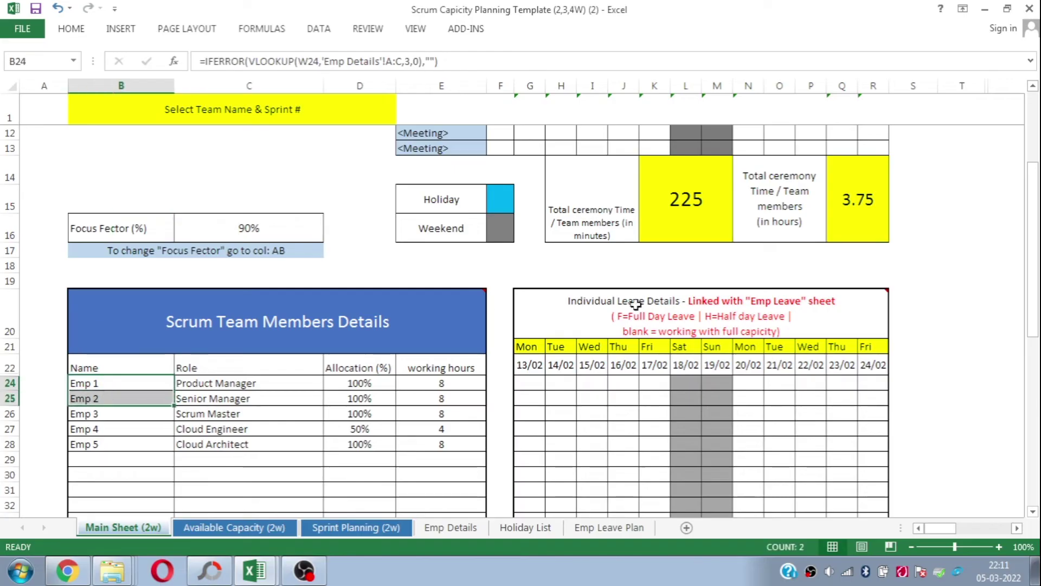
pyautogui.moveTo(1033, 305); pyautogui.dragTo(1033, 239)
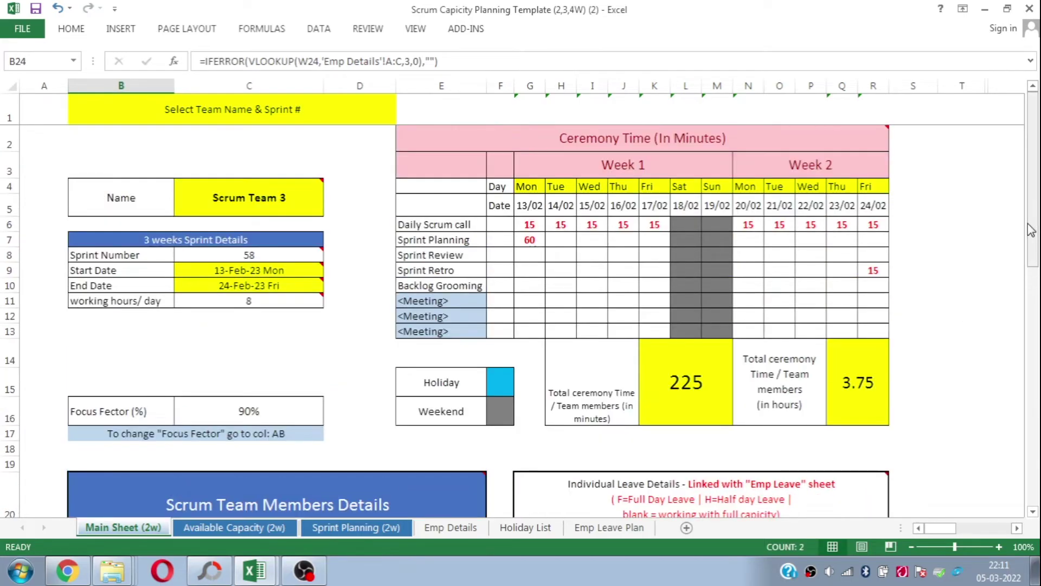
# Set the team name back to Scrum Team 2 and review the Individual Leave Details dates in G22:R22.
pyautogui.click(268, 191)
pyautogui.click(330, 188)
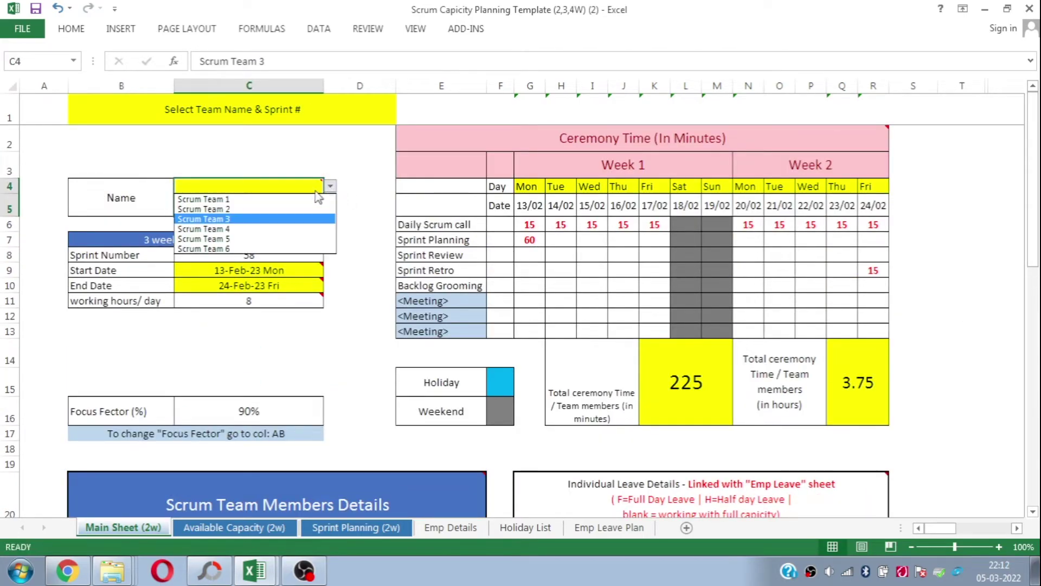
pyautogui.click(251, 211)
pyautogui.moveTo(1037, 209); pyautogui.dragTo(1037, 309)
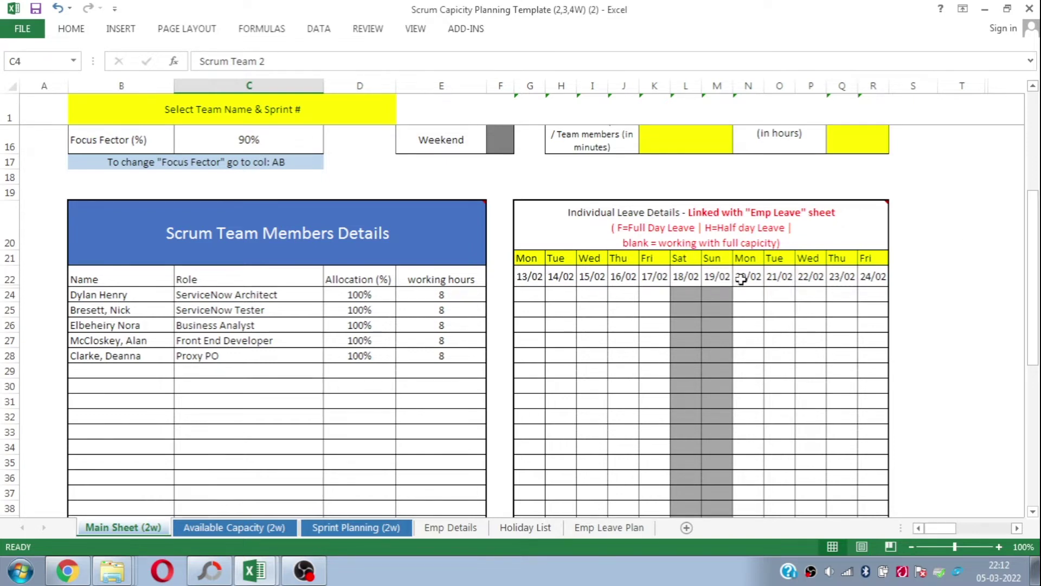
pyautogui.moveTo(532, 276); pyautogui.dragTo(875, 276)
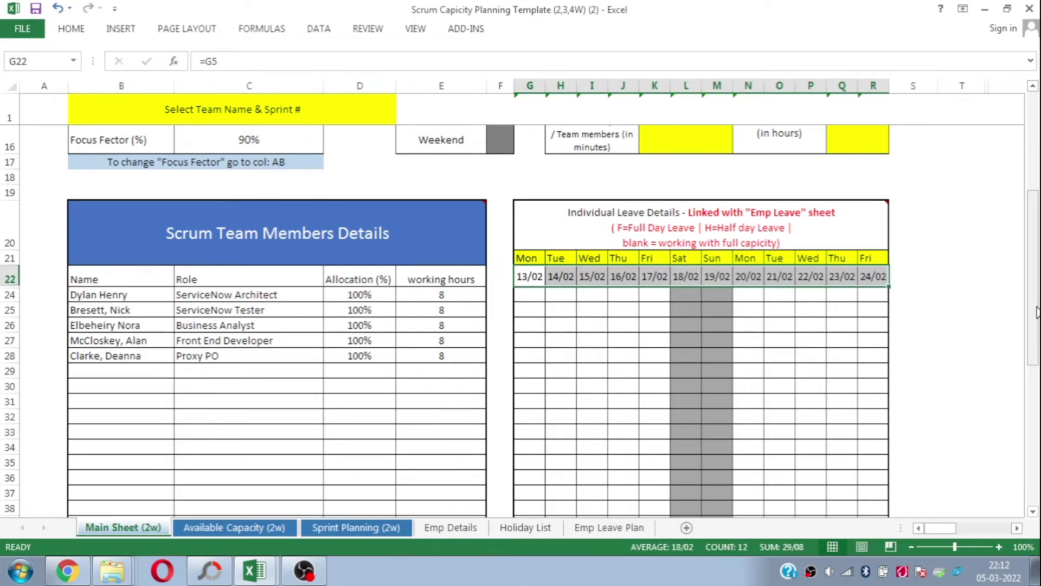
pyautogui.moveTo(615, 221)
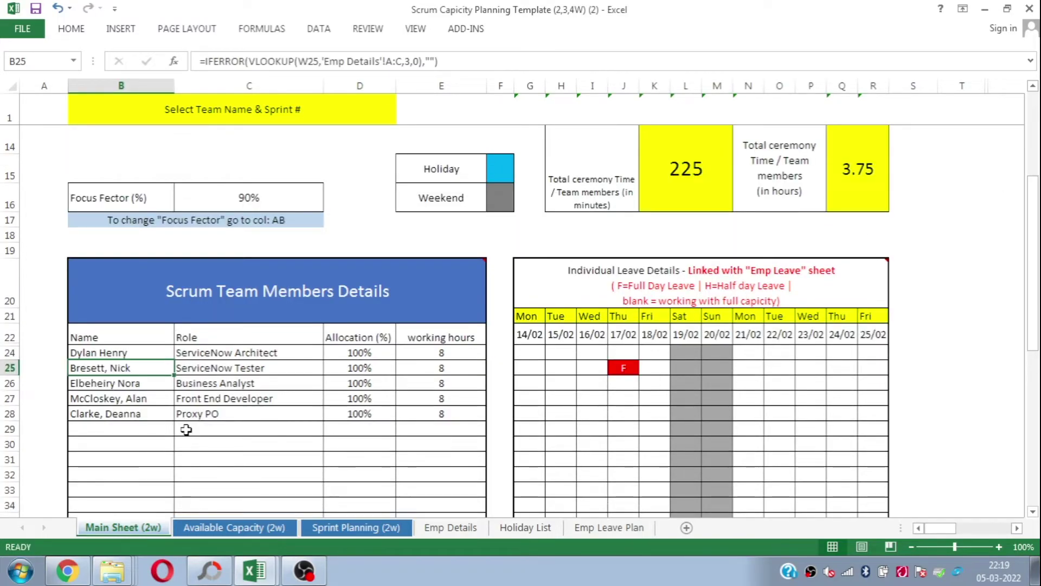
# On the Emp Leave Plan sheet, copy the ServiceNow Tester's 17-Feb-22 leave in row 17 to 18-Feb-22.
pyautogui.click(10, 368)
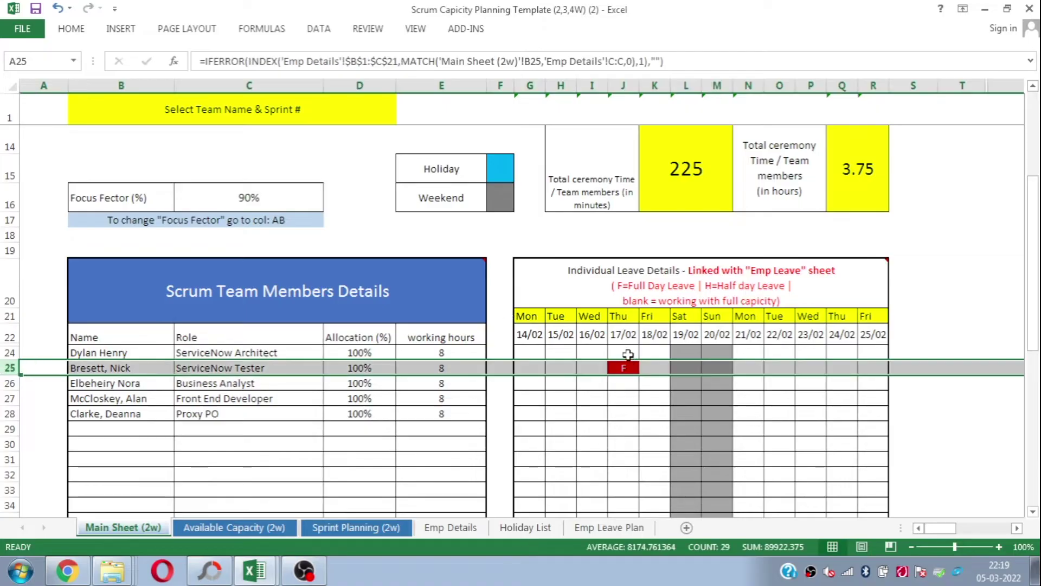
pyautogui.click(607, 529)
pyautogui.click(820, 228)
pyautogui.press('Right')
pyautogui.press('Right')
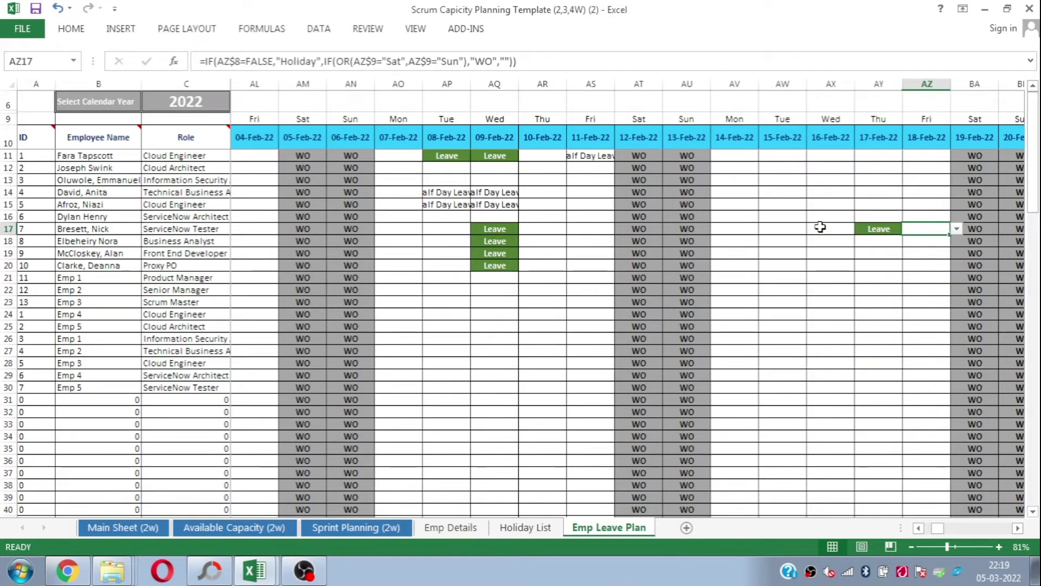
pyautogui.press('Right')
pyautogui.press('Left')
pyautogui.press('Left')
pyautogui.hotkey('ctrl', 'c')
pyautogui.press('Right')
pyautogui.hotkey('ctrl', 'v')
# Copy the row 17 ServiceNow Tester's 18-Feb-22 leave to 21-Feb-22 and 22-Feb-22.
pyautogui.press('Right')
pyautogui.press('Right')
pyautogui.press('Right')
pyautogui.press('Right')
pyautogui.press('Right')
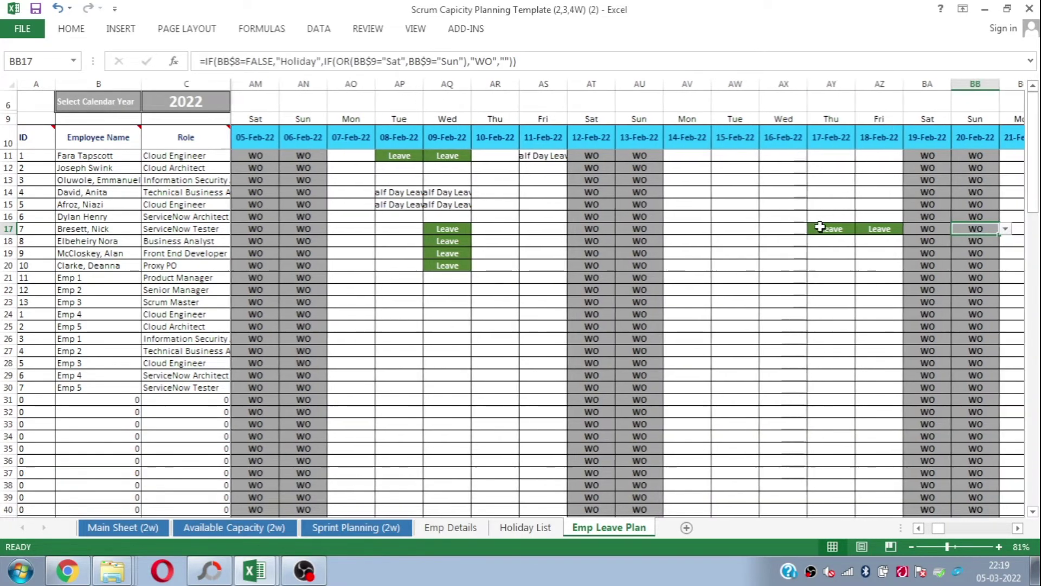
pyautogui.press('Left')
pyautogui.press('Left')
pyautogui.press('Left')
pyautogui.press('Left')
pyautogui.press('Left')
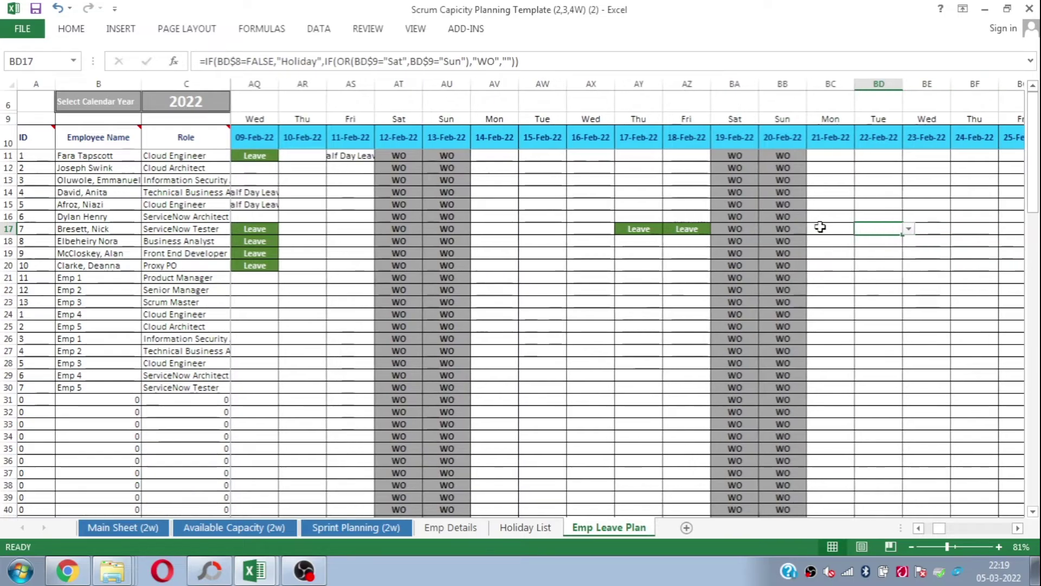
pyautogui.hotkey('ctrl', 'c')
pyautogui.press('Right')
pyautogui.press('Right')
pyautogui.press('Right')
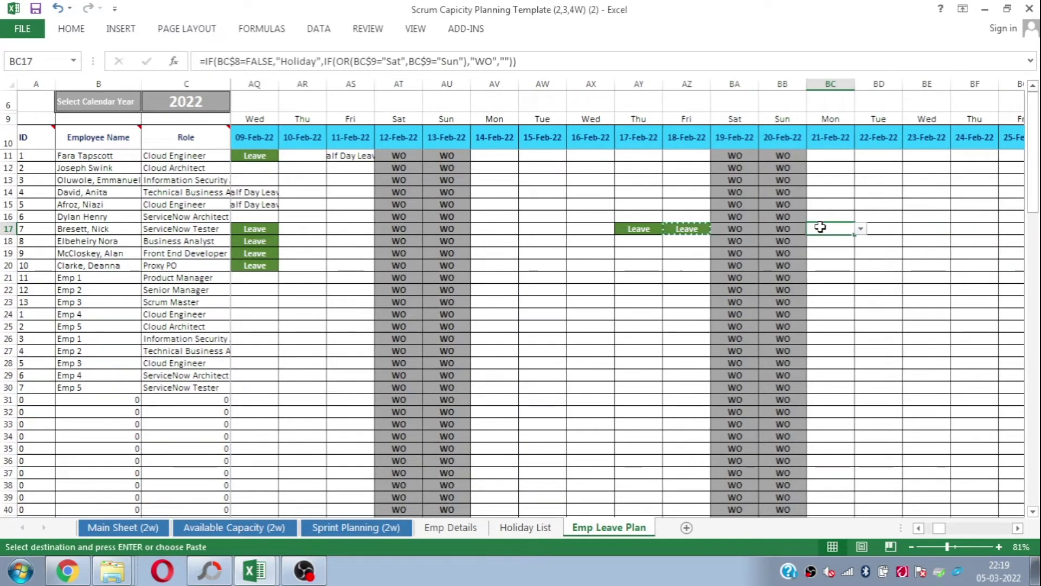
pyautogui.hotkey('shift', 'Right')
pyautogui.hotkey('ctrl', 'v')
pyautogui.press('Escape')
pyautogui.press('Right')
pyautogui.press('Right')
pyautogui.press('Right')
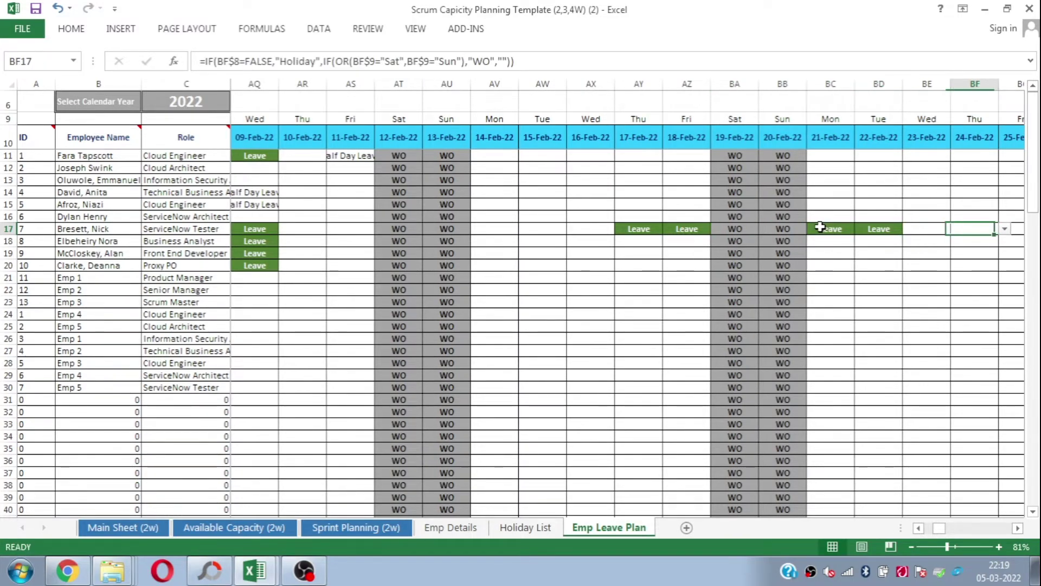
# Set the row 17 ServiceNow Tester's entries for 22-Feb-22 and 23-Feb-22 to Half Day Leave.
pyautogui.press('Left')
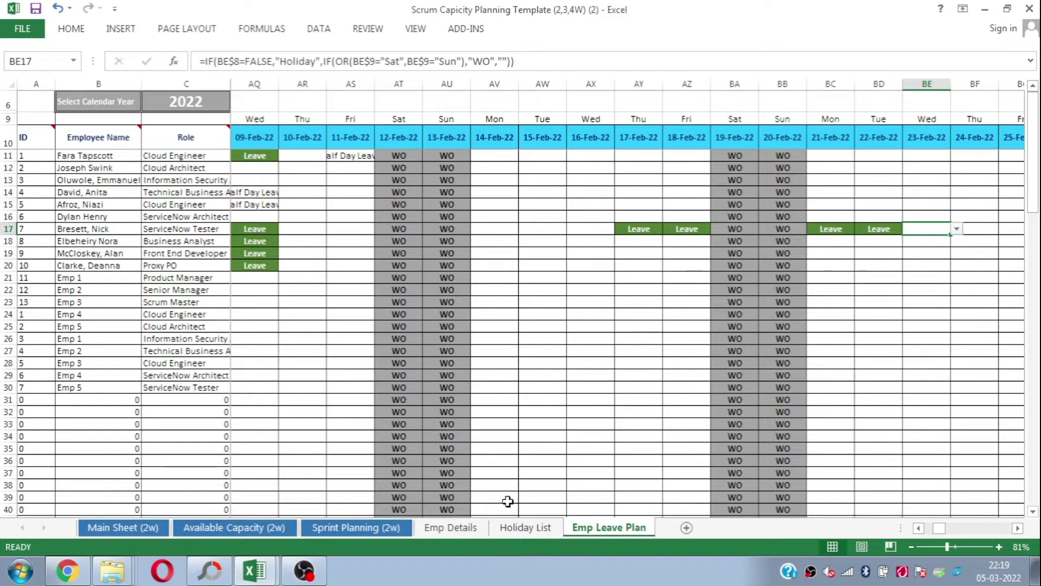
pyautogui.press('Left')
pyautogui.hotkey('alt', 'Down')
pyautogui.press('Down')
pyautogui.press('Return')
pyautogui.press('Right')
pyautogui.hotkey('alt', 'Down')
pyautogui.press('Down')
pyautogui.press('Down')
pyautogui.press('Return')
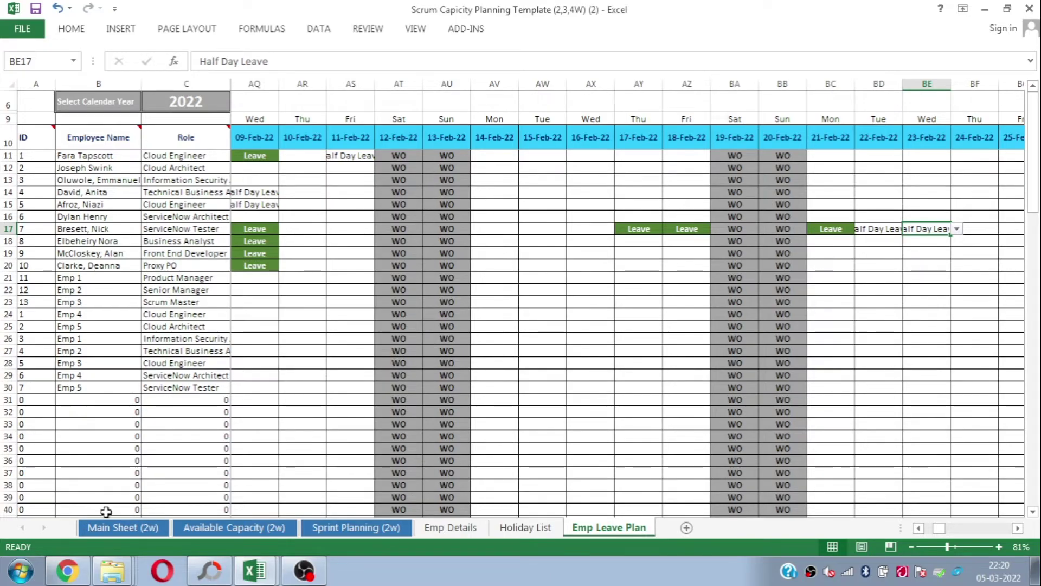
# Check the ServiceNow Tester's full-day and half-day leave marks in the Main Sheet's Individual Leave Details, along with the sprint details.
pyautogui.click(124, 529)
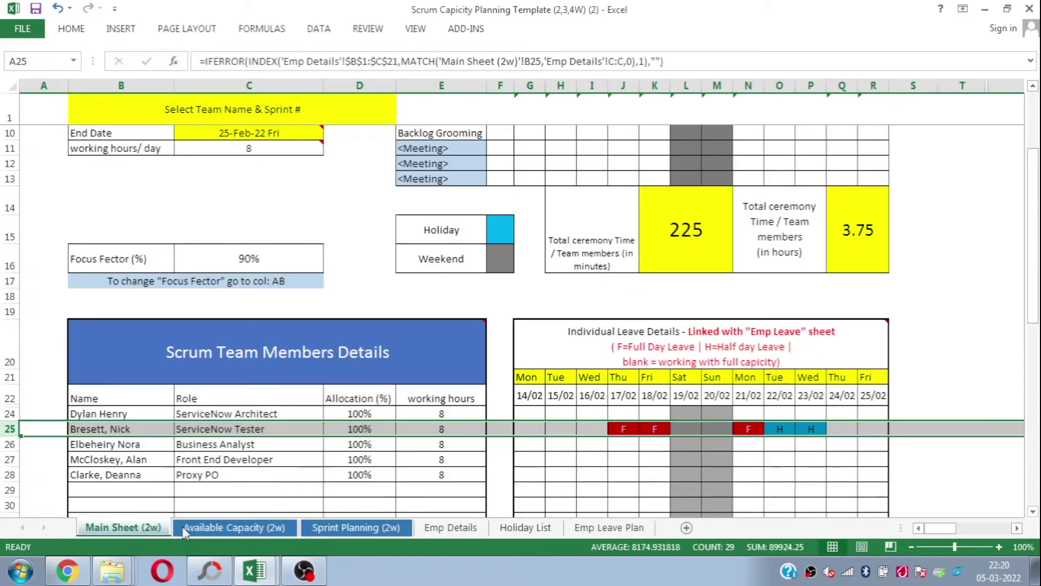
pyautogui.click(564, 454)
pyautogui.click(121, 444)
pyautogui.scroll(3, 121, 444)
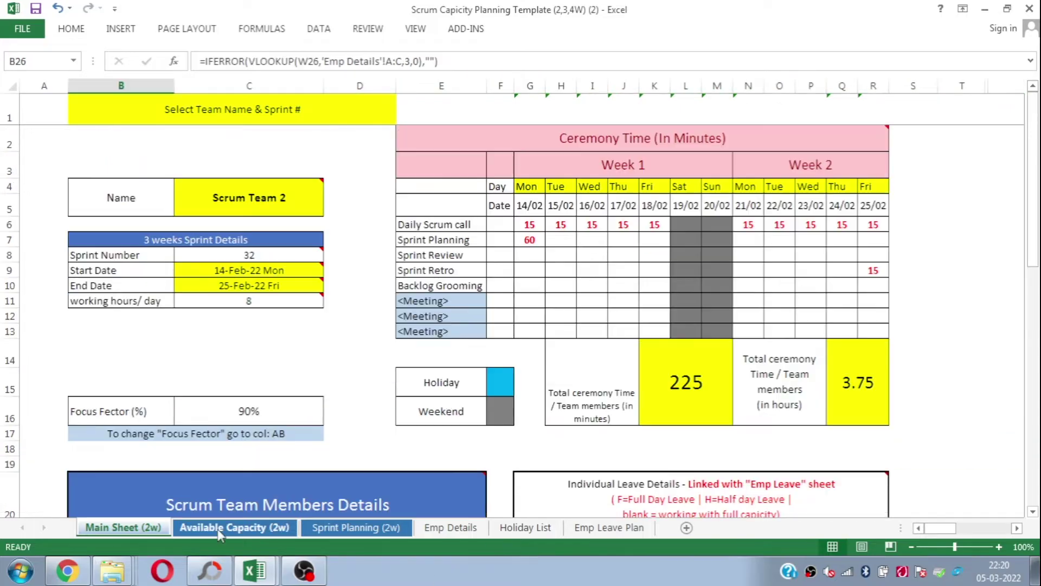
# Examine the team's daily hours on the Available Capacity (2w) sheet and the ServiceNow Architect's Final Capacity formula in R8.
pyautogui.click(220, 529)
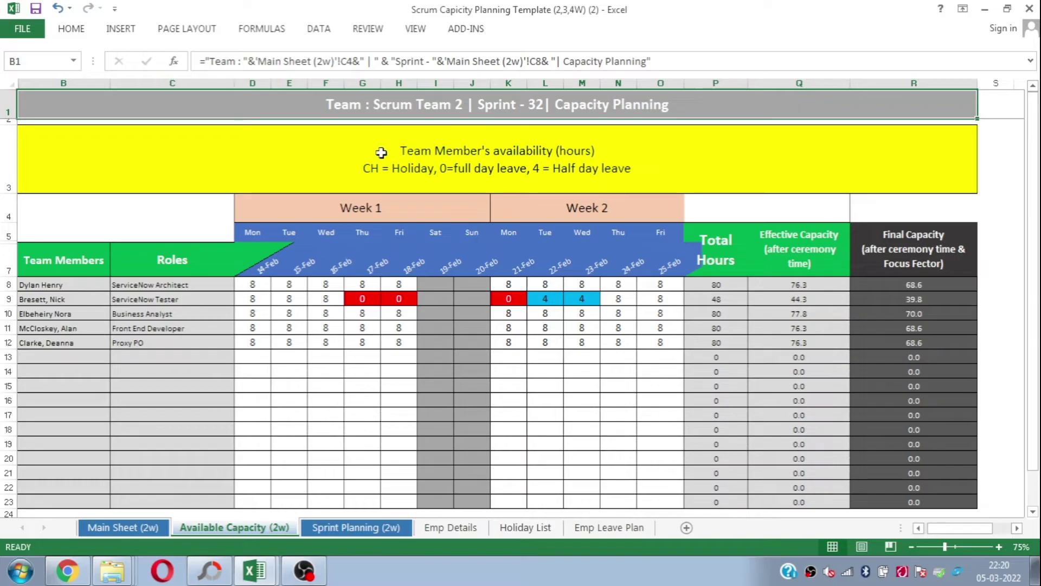
pyautogui.click(8, 104)
pyautogui.moveTo(1034, 163); pyautogui.dragTo(1035, 168)
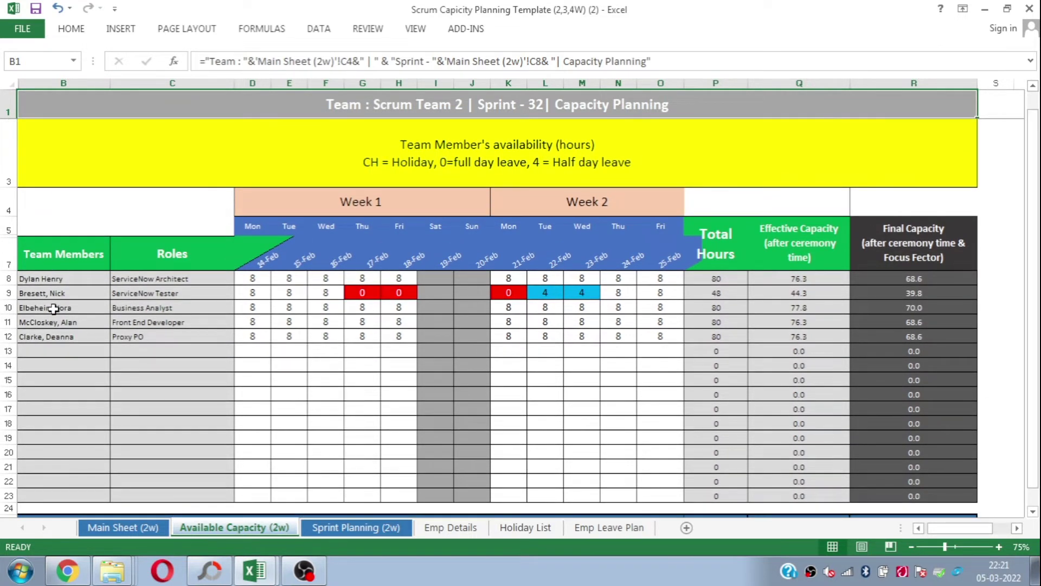
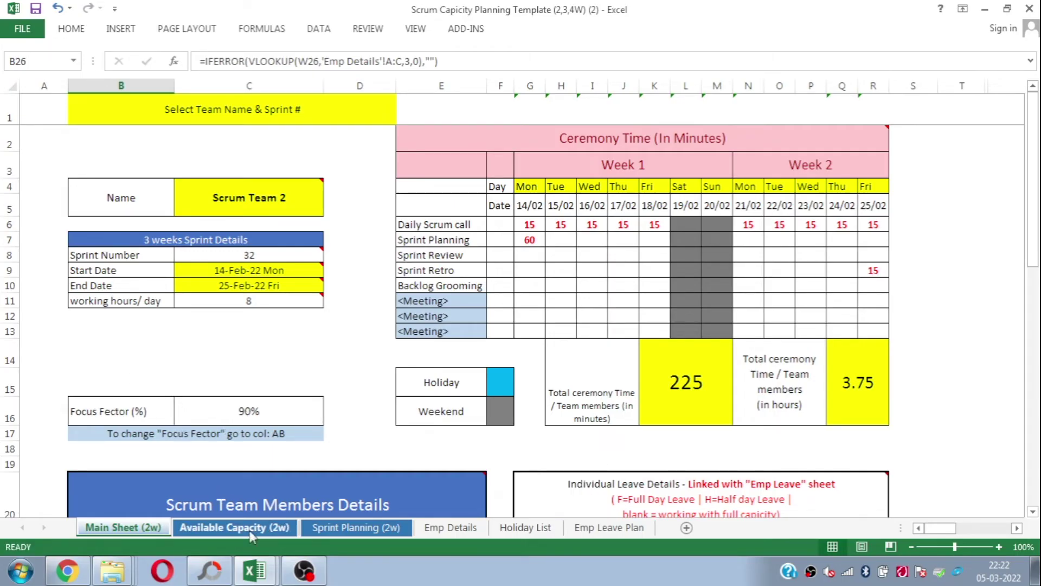
pyautogui.click(234, 527)
pyautogui.click(798, 280)
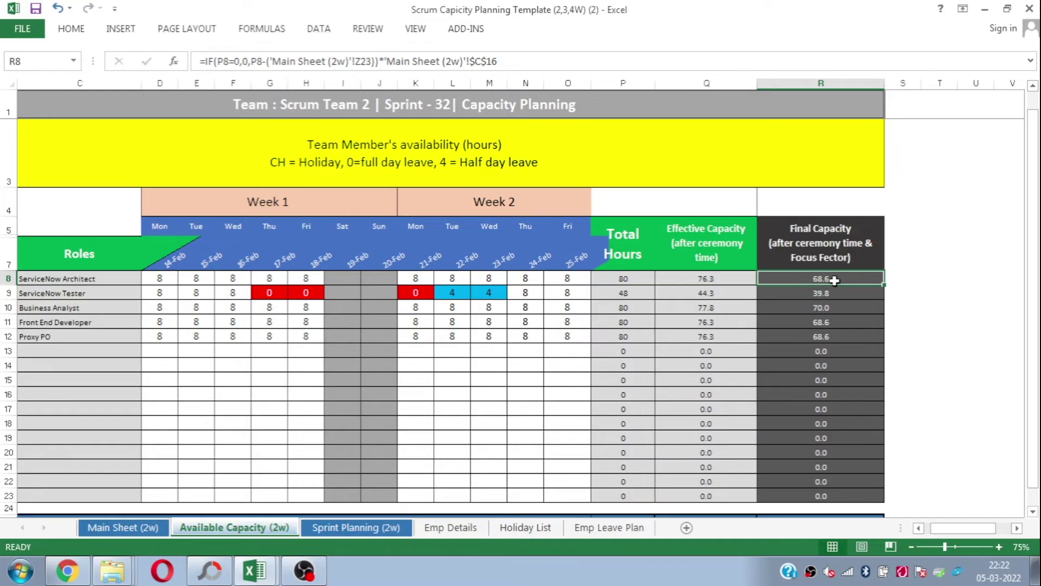
# Set the Focus Fector (%) in C16 of the Main Sheet (2w) to 100%.
pyautogui.click(124, 527)
pyautogui.click(252, 399)
pyautogui.hotkey('alt', 'Down')
pyautogui.press('Up')
pyautogui.press('Up')
pyautogui.press('Return')
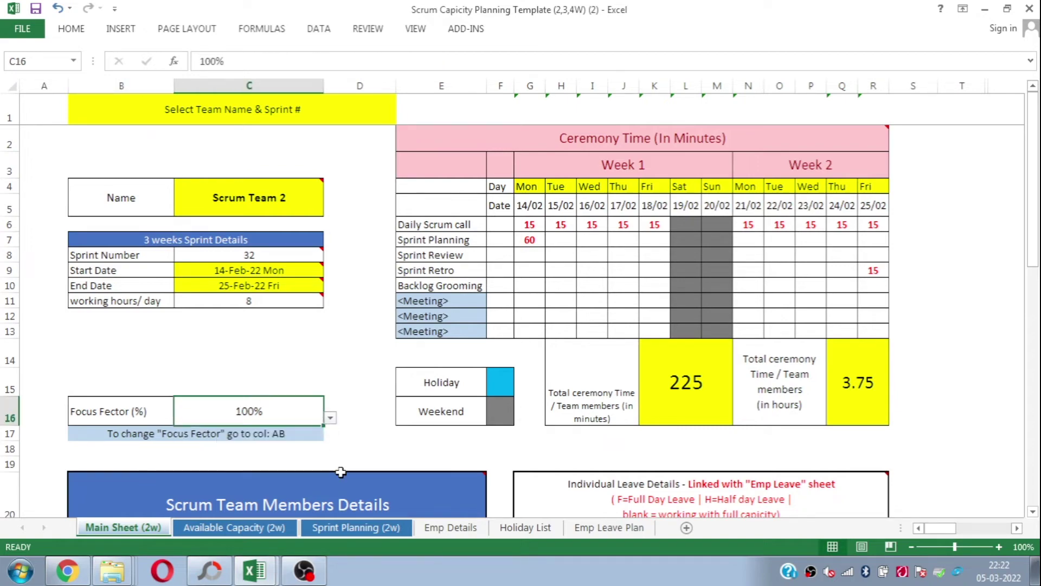
# Compare the Effective Capacity and Final Capacity values of the ServiceNow Architect and ServiceNow Tester on the Available Capacity (2w) sheet.
pyautogui.click(259, 530)
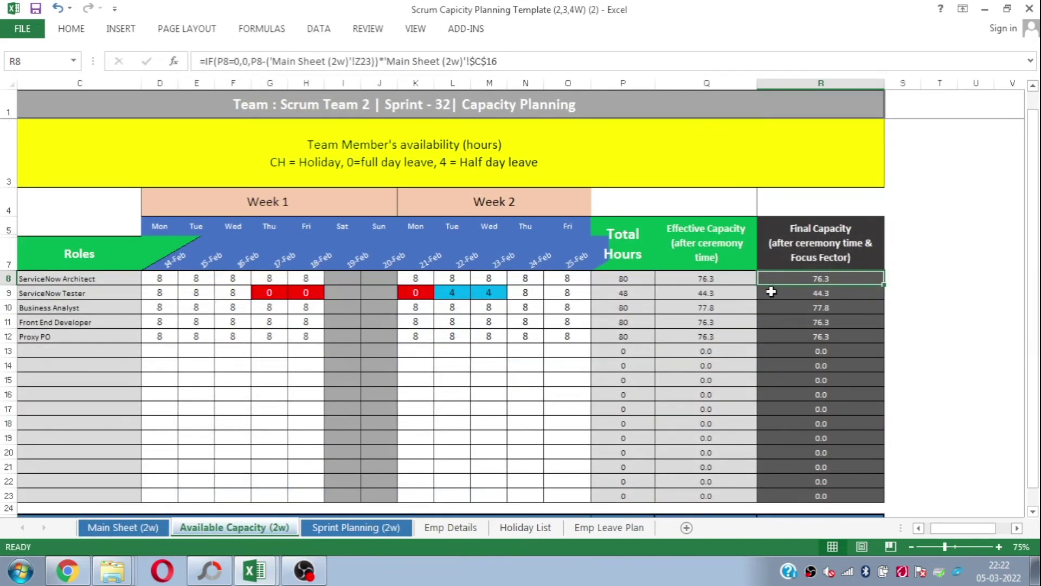
pyautogui.moveTo(729, 291); pyautogui.dragTo(778, 279)
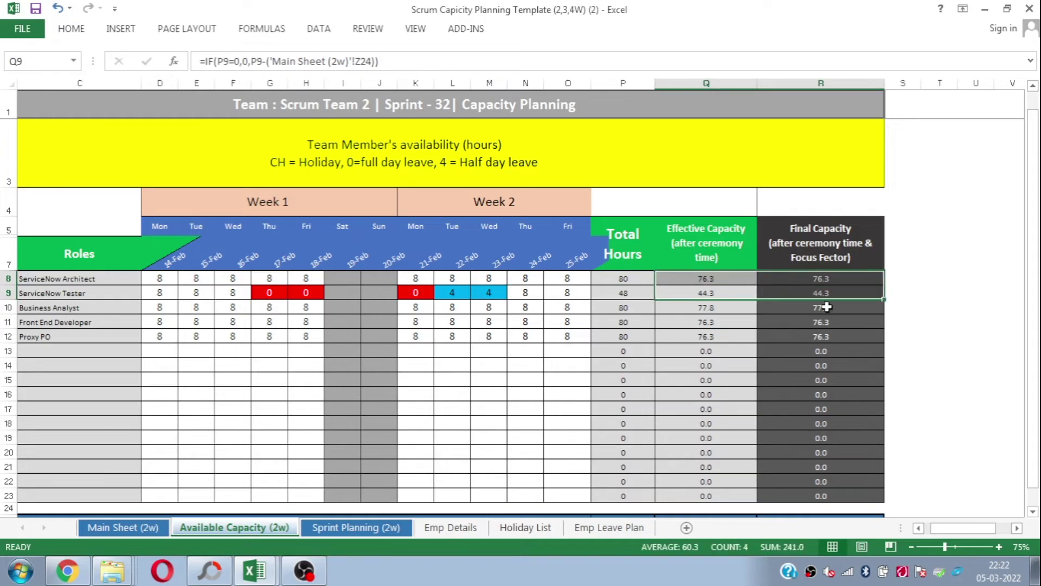
pyautogui.moveTo(726, 277); pyautogui.dragTo(776, 279)
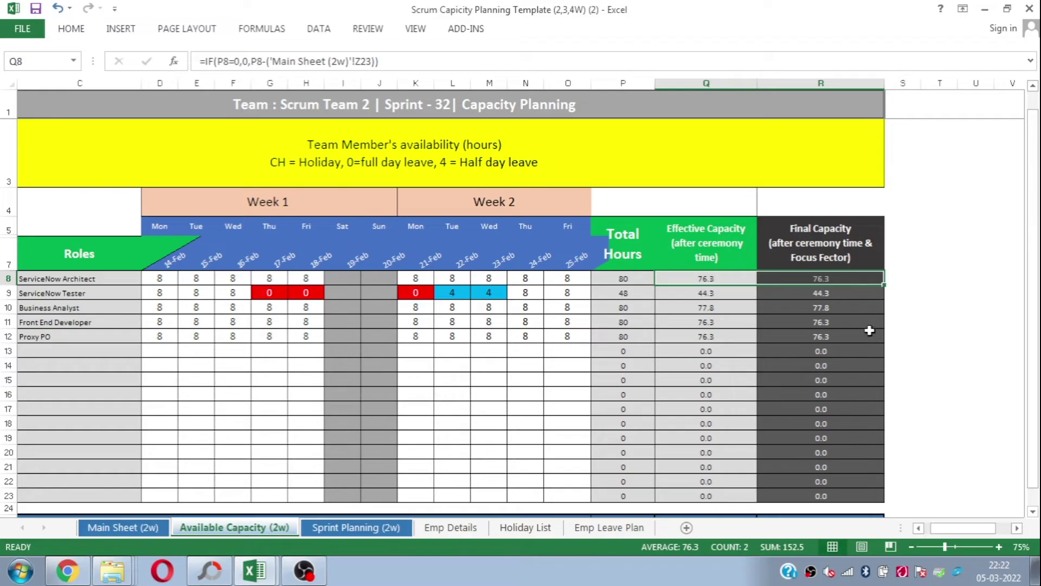
pyautogui.click(870, 331)
pyautogui.moveTo(1033, 233); pyautogui.dragTo(1033, 249)
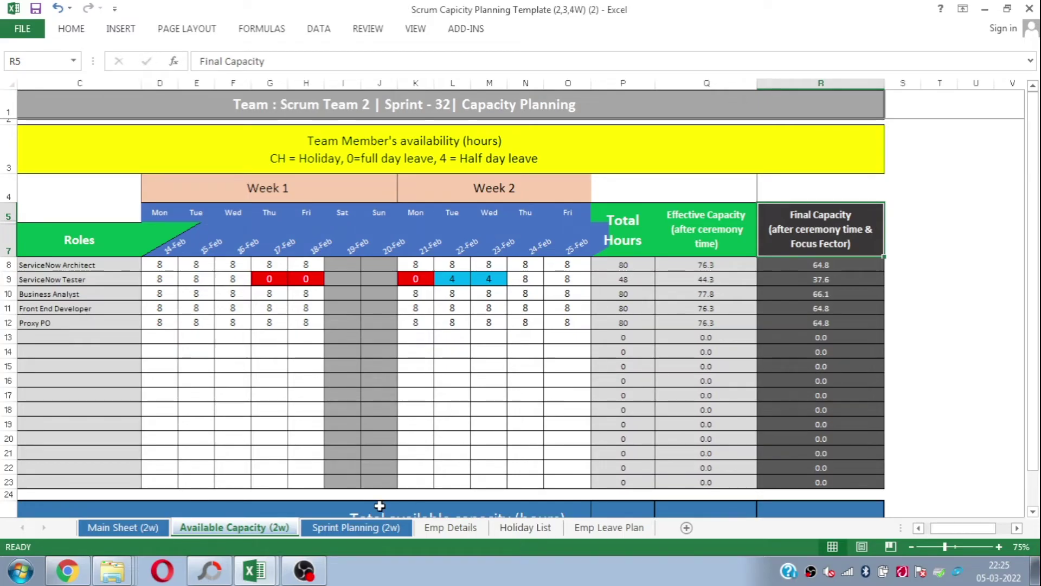
# Examine the Sprint Planning (2w) sheet's title formula and compare it with the team name and sprint number on the Main Sheet.
pyautogui.click(349, 528)
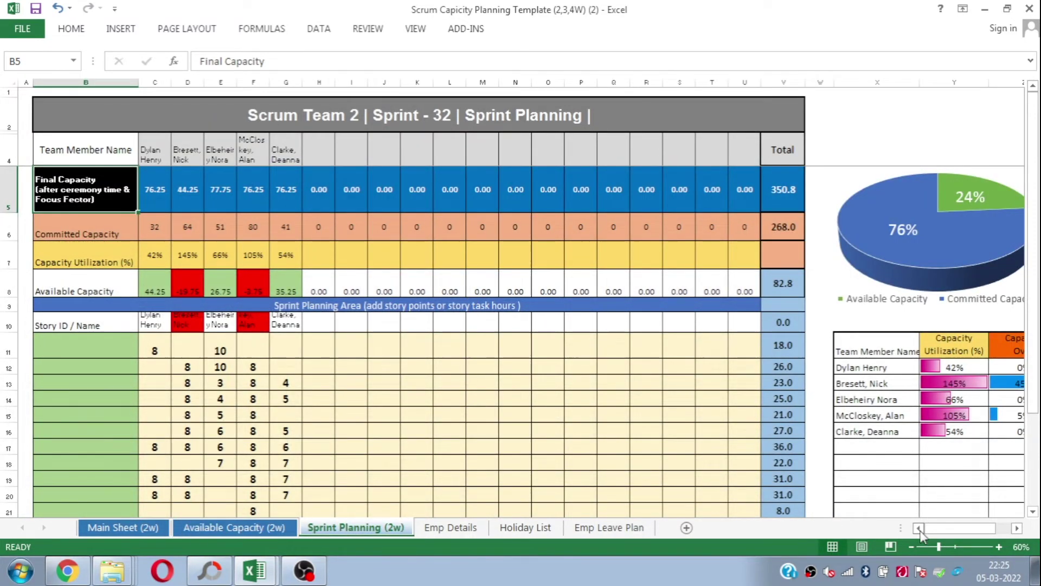
pyautogui.click(1000, 547)
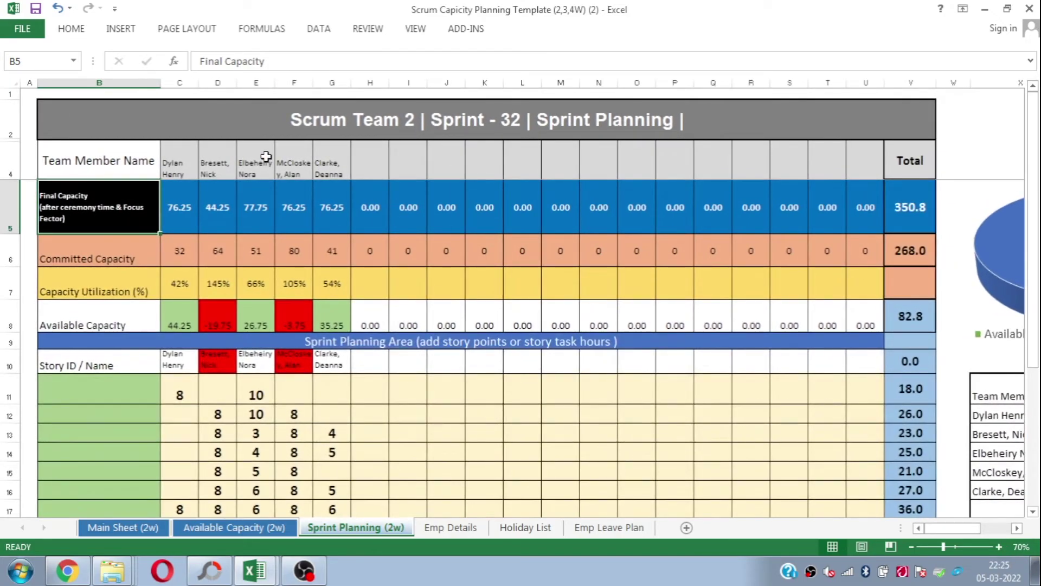
pyautogui.click(4, 113)
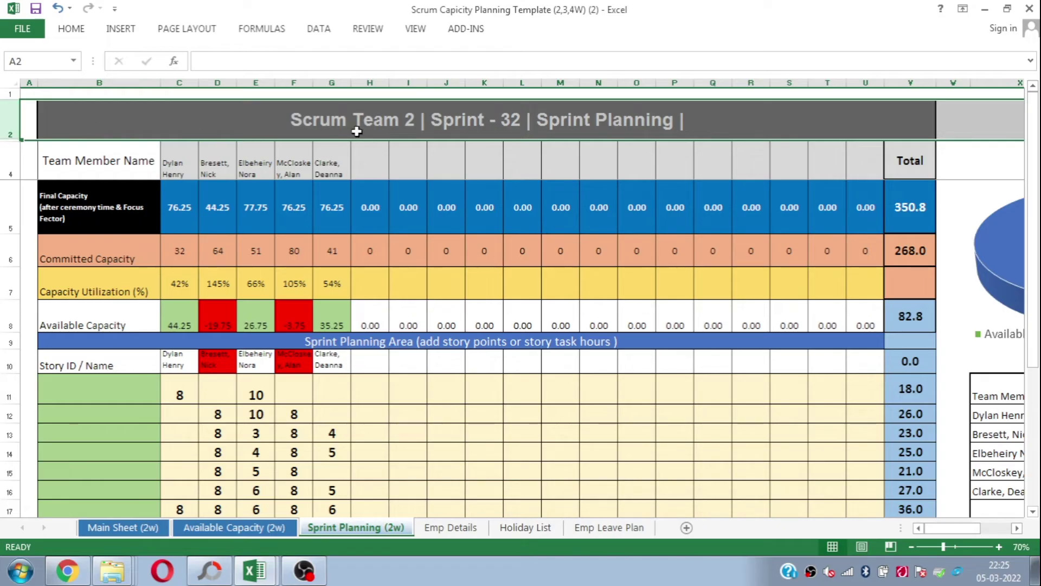
pyautogui.doubleClick(474, 125)
pyautogui.press('Escape')
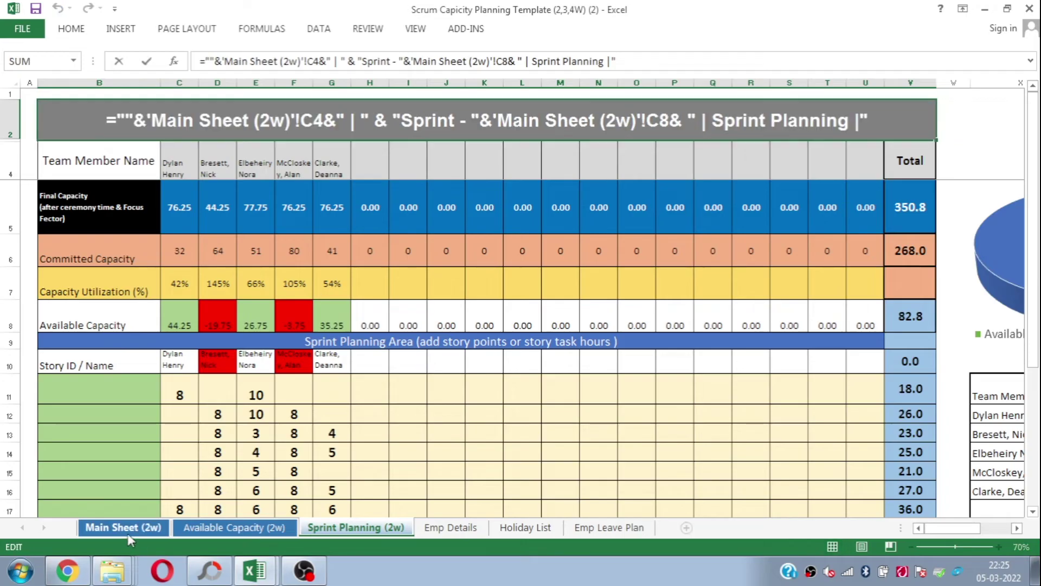
pyautogui.click(123, 527)
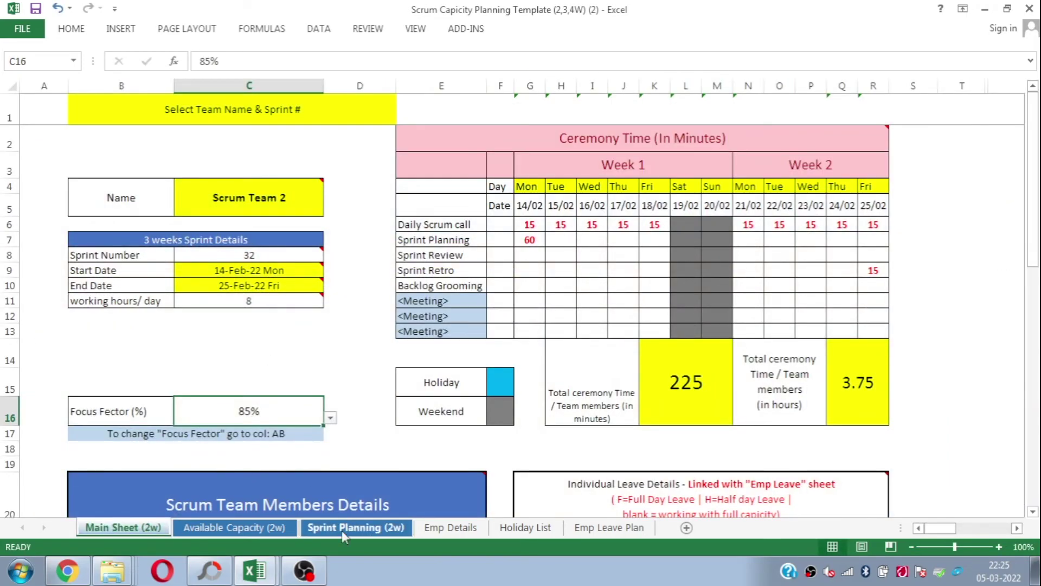
pyautogui.click(354, 527)
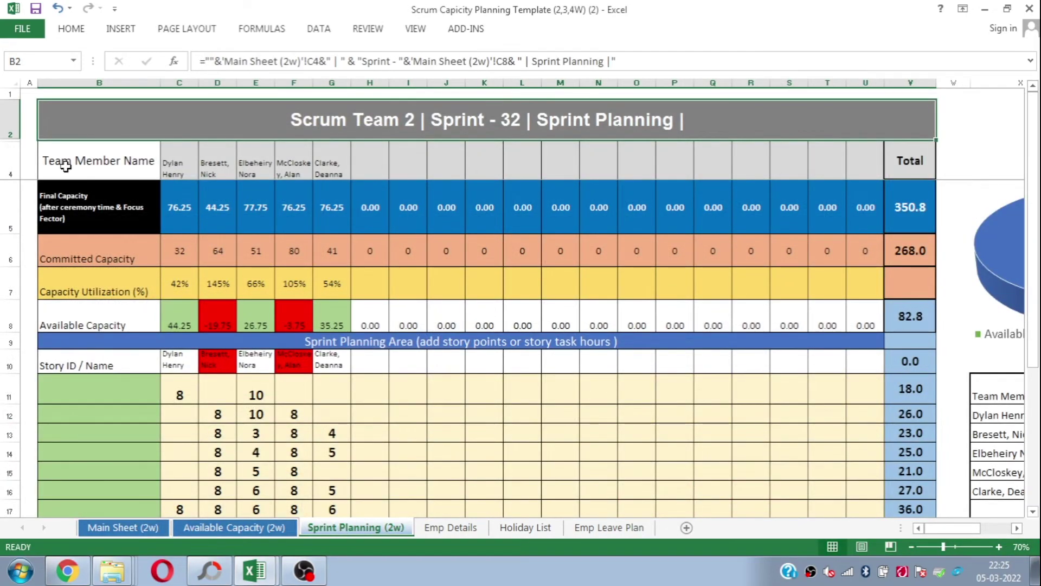
# Examine the Sprint Planning sheet's Team Member Name, Final Capacity and Committed Capacity rows, comparing them with the Available Capacity sheet and the story entries in column C.
pyautogui.click(10, 160)
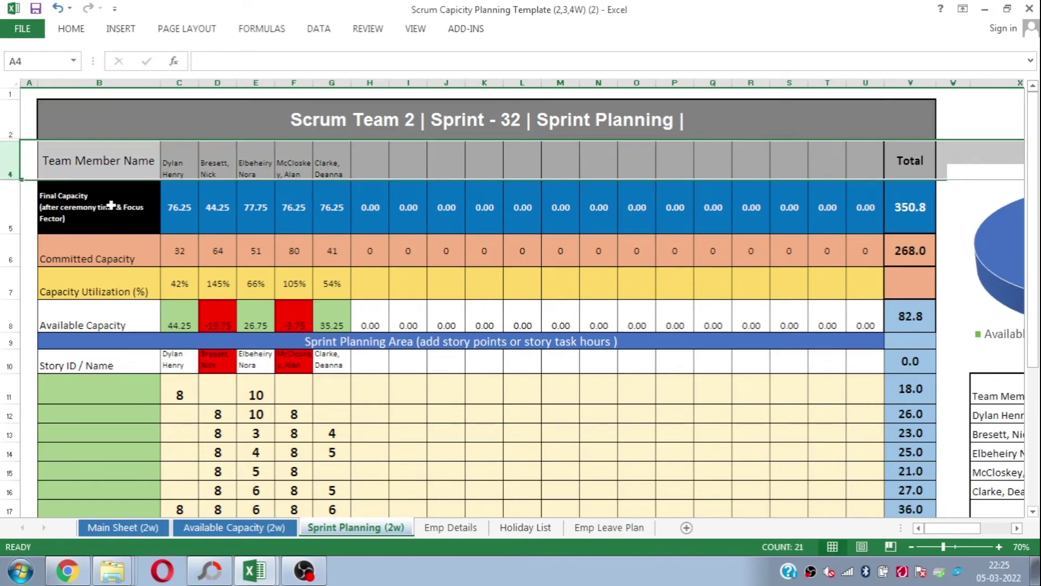
pyautogui.click(3, 208)
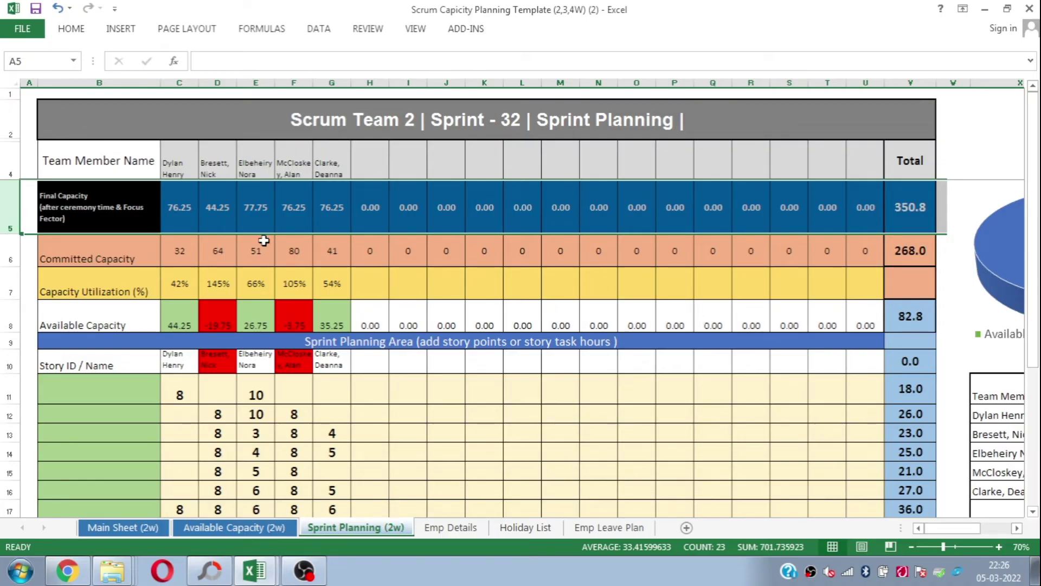
pyautogui.click(187, 222)
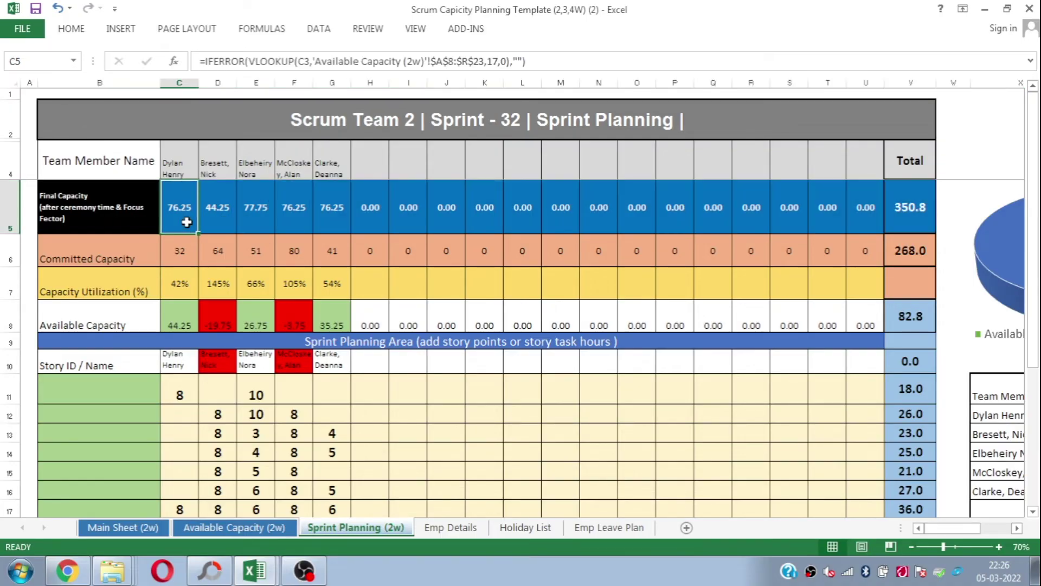
pyautogui.click(233, 528)
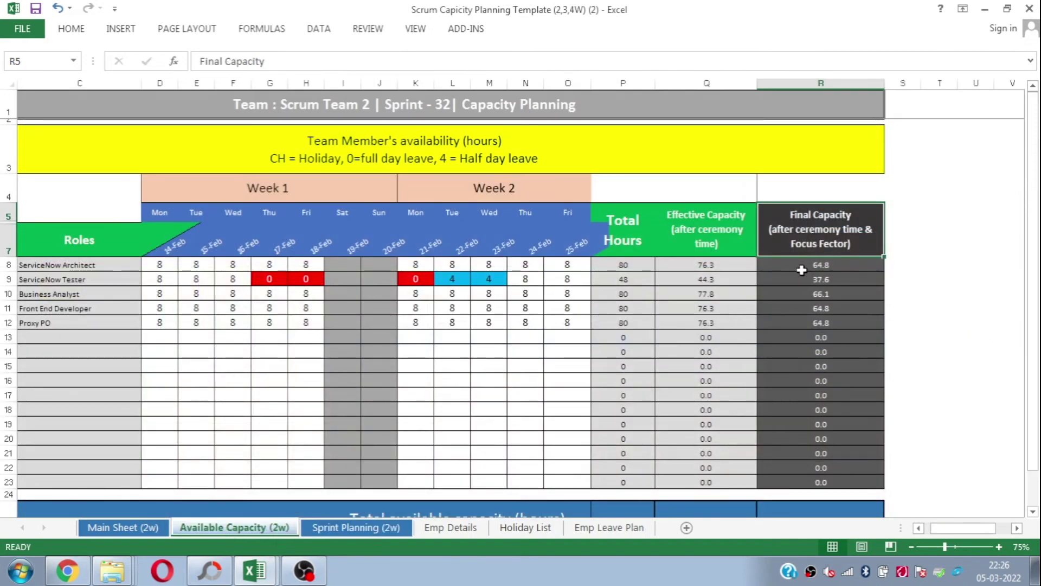
pyautogui.moveTo(797, 263); pyautogui.dragTo(801, 332)
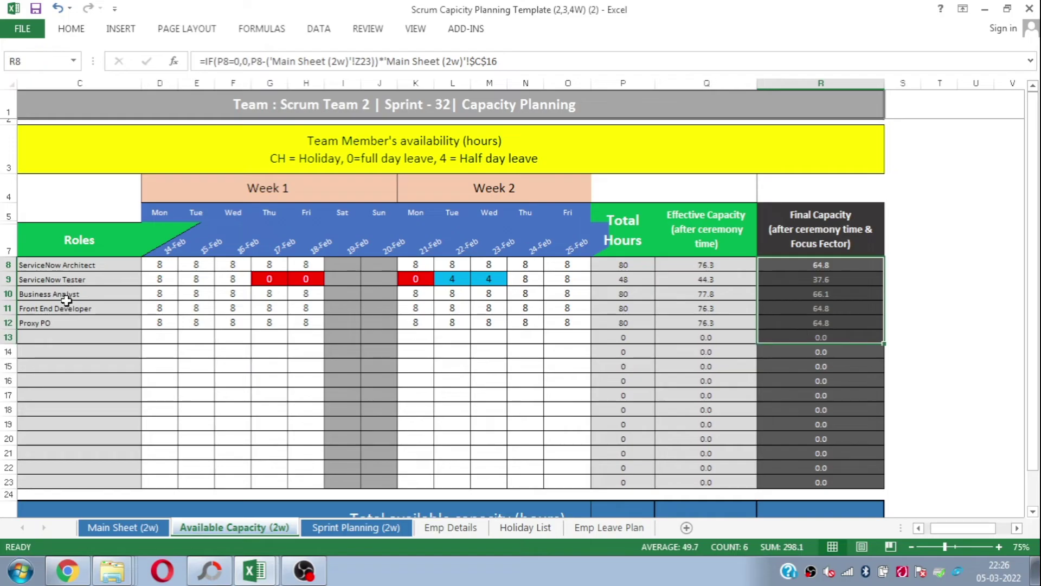
pyautogui.click(357, 528)
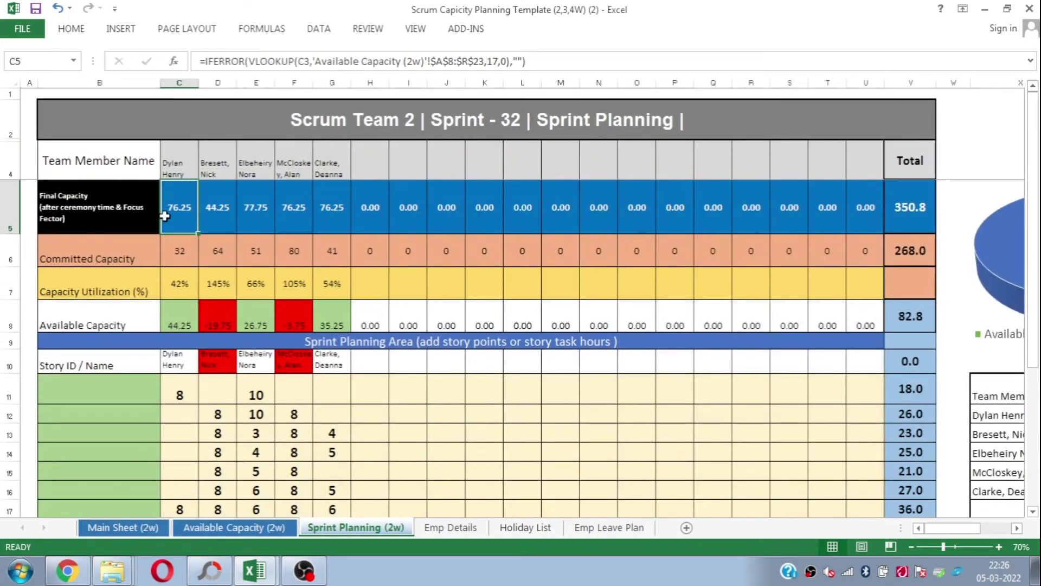
pyautogui.click(9, 259)
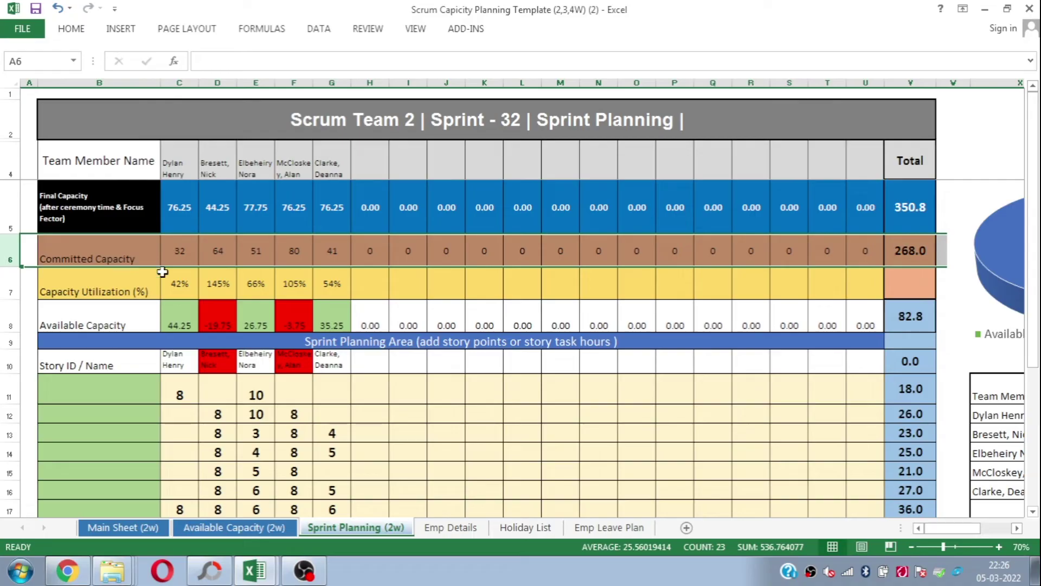
pyautogui.click(179, 247)
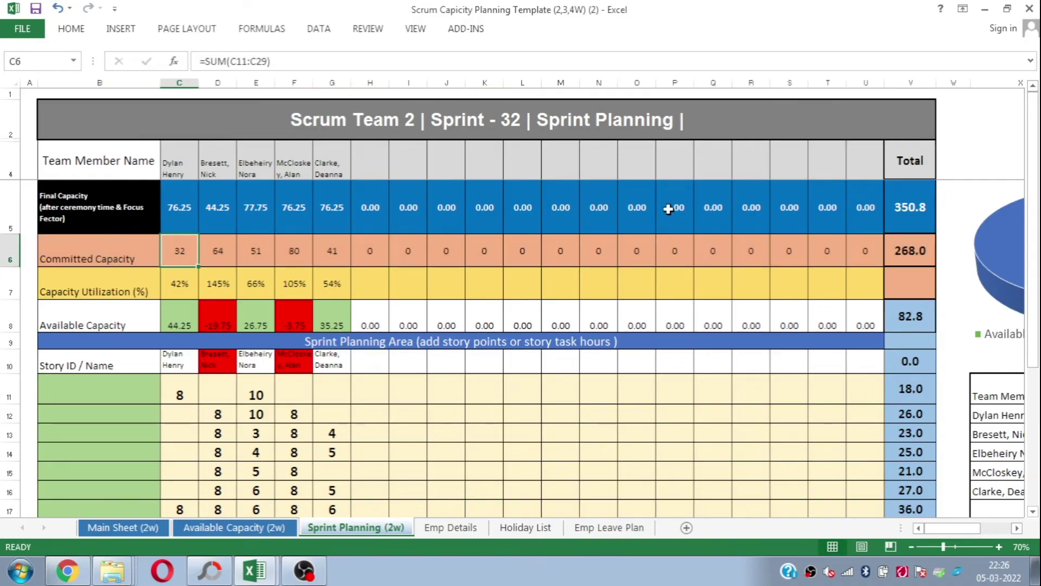
pyautogui.moveTo(1035, 217); pyautogui.dragTo(1037, 270)
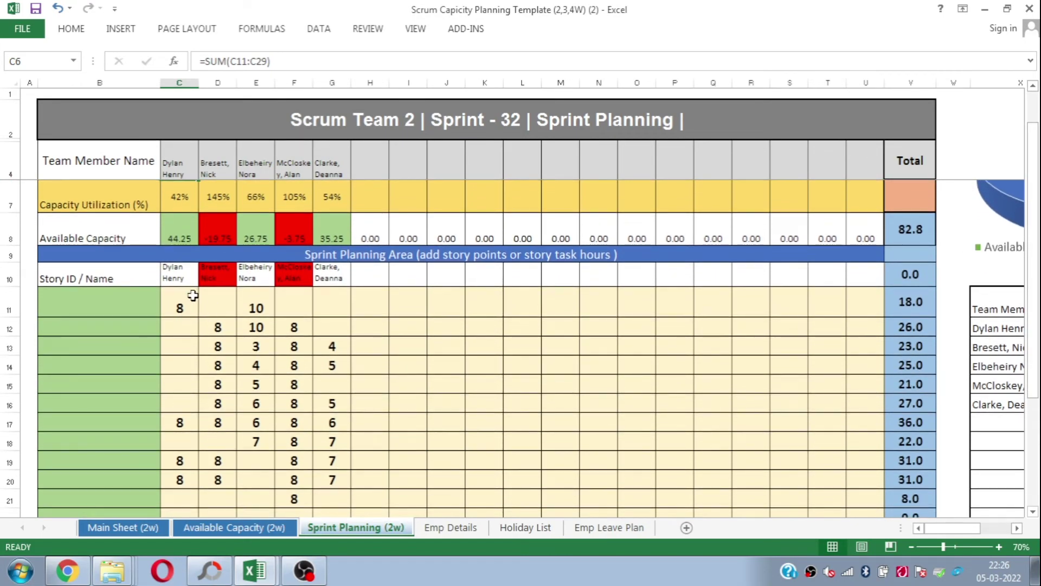
pyautogui.moveTo(183, 308); pyautogui.dragTo(183, 484)
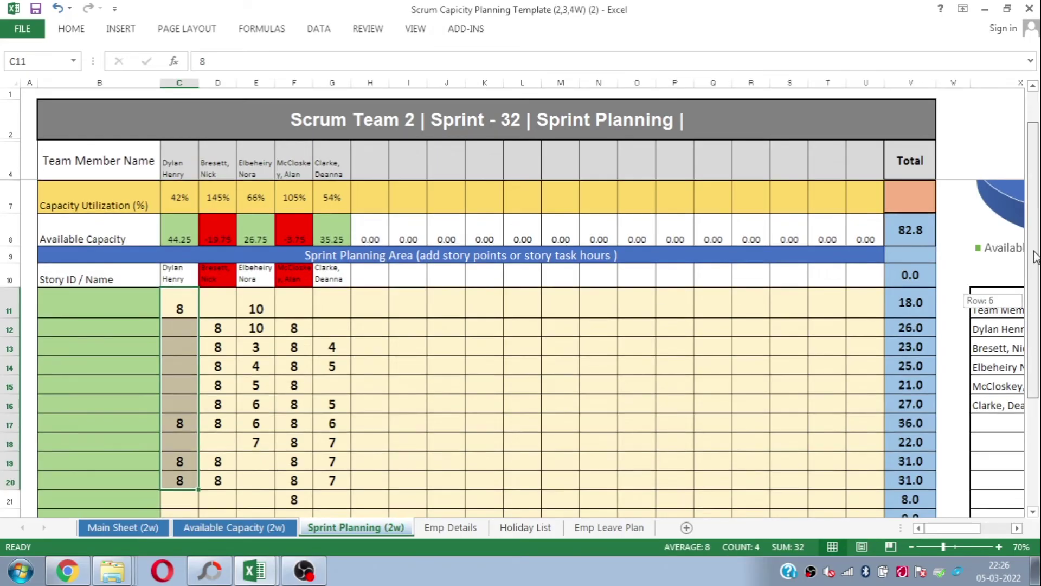
# Clear all story entries from C11:H21 in the Sprint Planning Area.
pyautogui.scroll(1, 488, 295)
pyautogui.moveTo(177, 395); pyautogui.dragTo(375, 470)
pyautogui.press('Delete')
pyautogui.scroll(1, 976, 434)
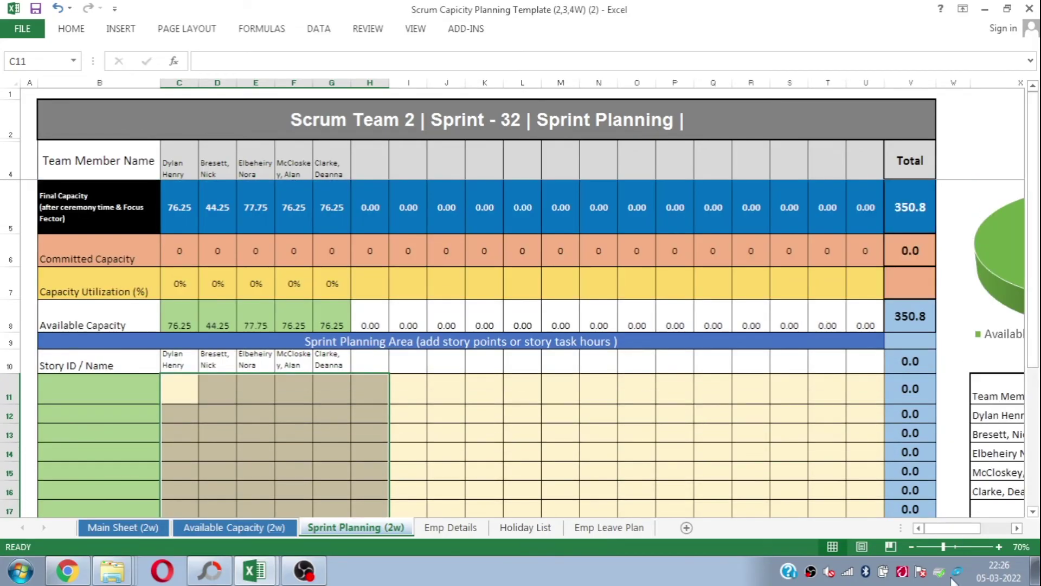
pyautogui.click(911, 547)
pyautogui.scroll(-1, 699, 342)
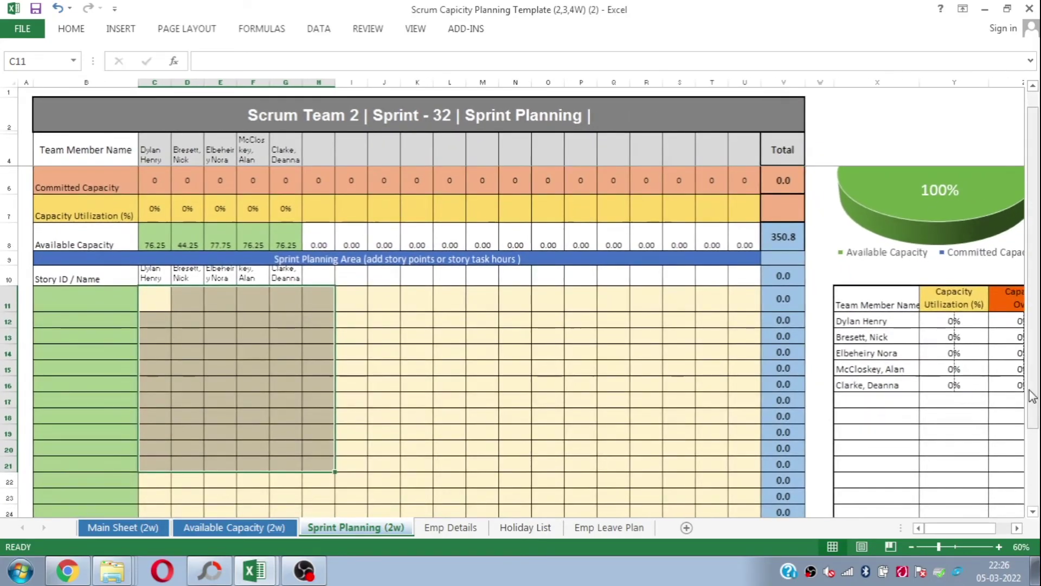
pyautogui.scroll(1, 1032, 396)
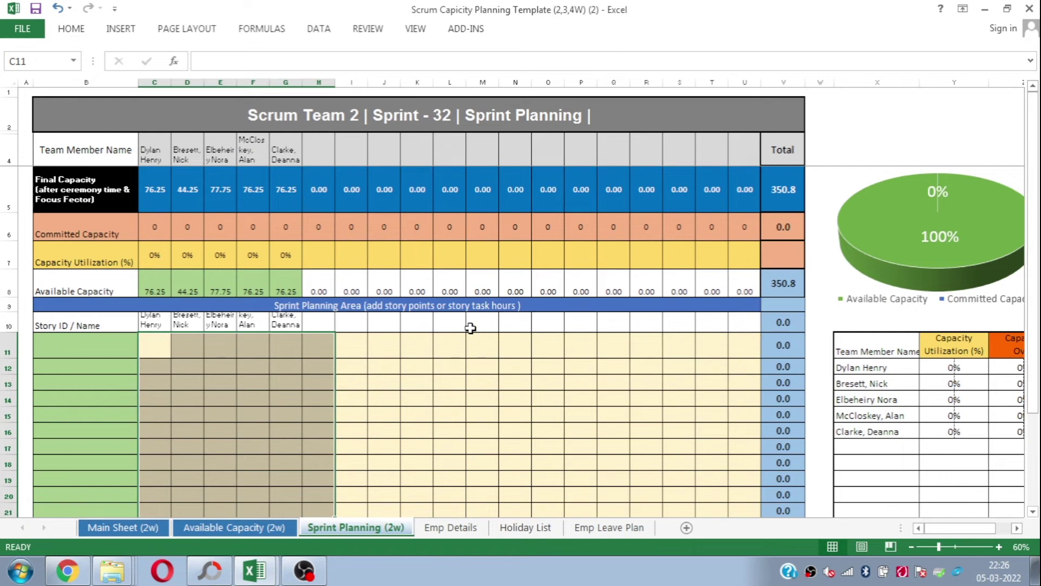
# Make row 10 slightly taller and enter 8 in each of D11:D16 for the second team member.
pyautogui.click(152, 343)
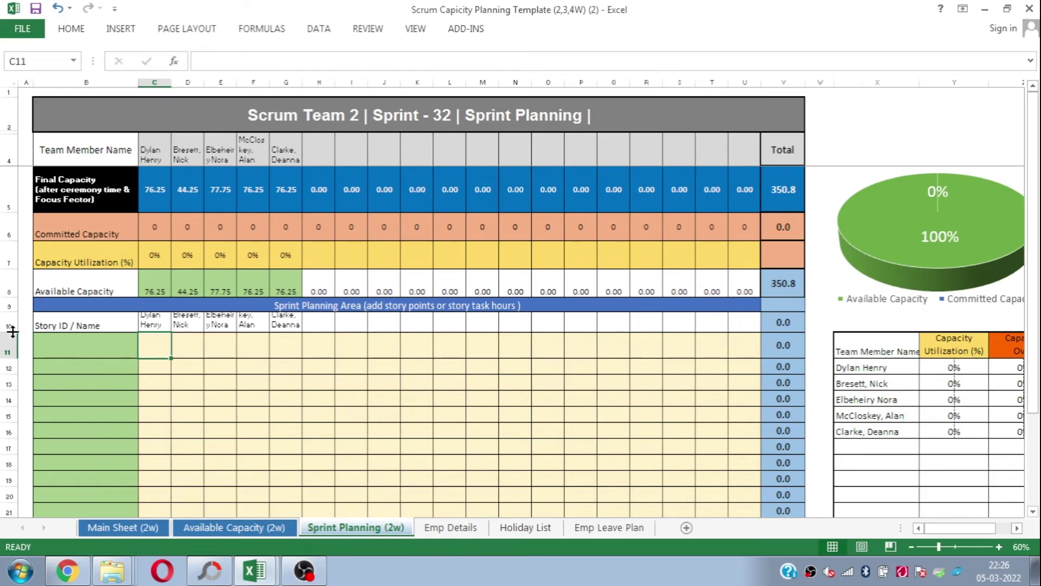
pyautogui.moveTo(13, 331); pyautogui.dragTo(13, 340)
pyautogui.click(184, 352)
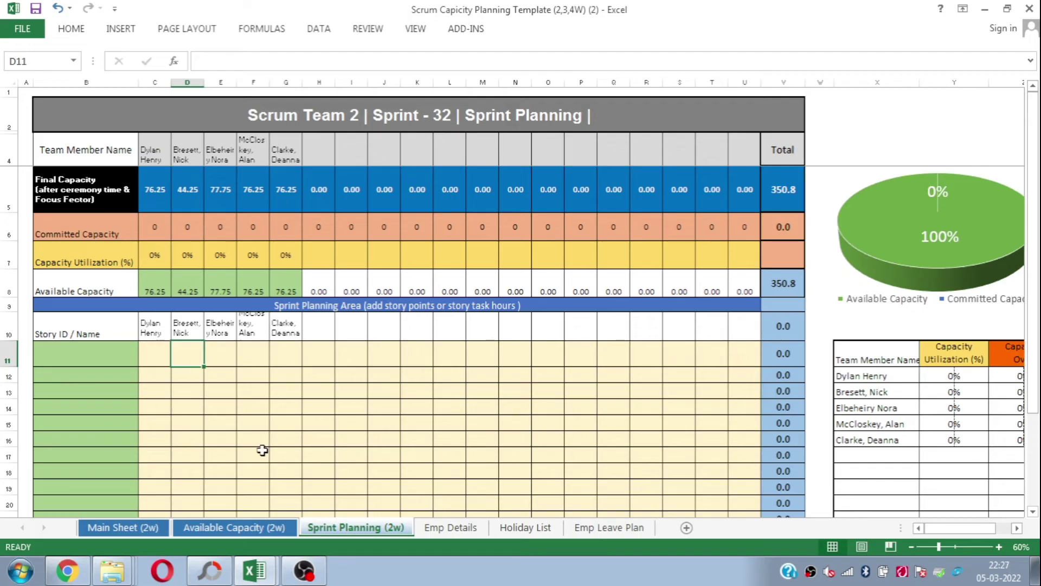
pyautogui.write('8')
pyautogui.press('Return')
pyautogui.write('8')
pyautogui.press('Return')
pyautogui.write('8')
pyautogui.press('Return')
pyautogui.write('8')
pyautogui.press('Return')
pyautogui.write('8')
pyautogui.press('Return')
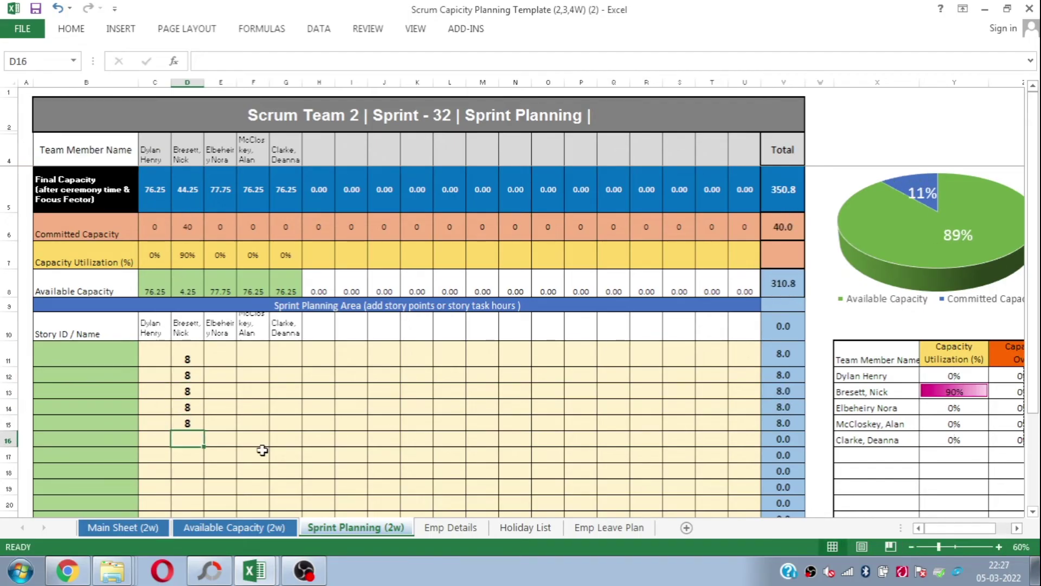
pyautogui.write('8')
pyautogui.press('Return')
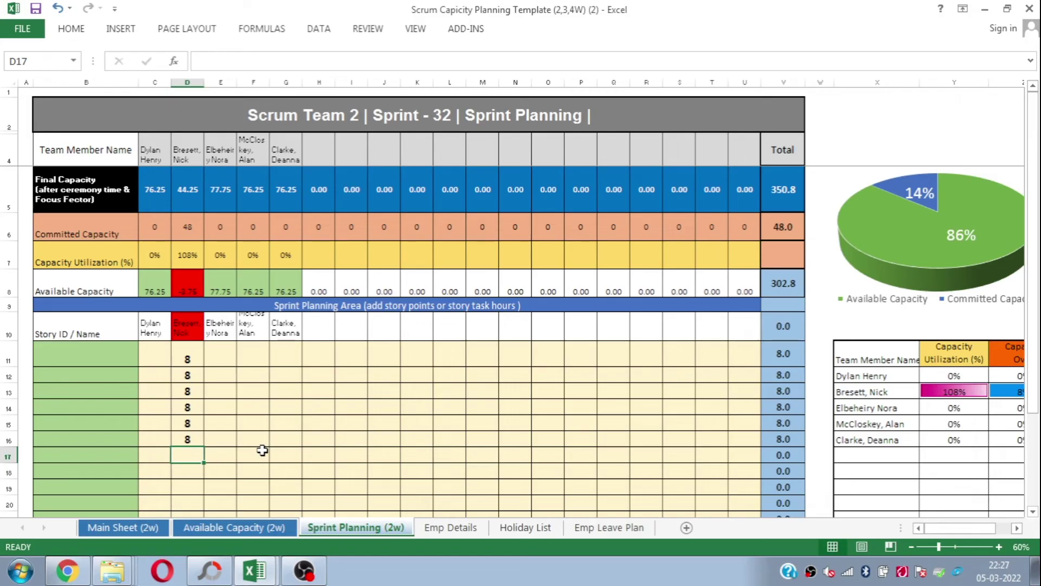
pyautogui.press('Up')
pyautogui.press('Up')
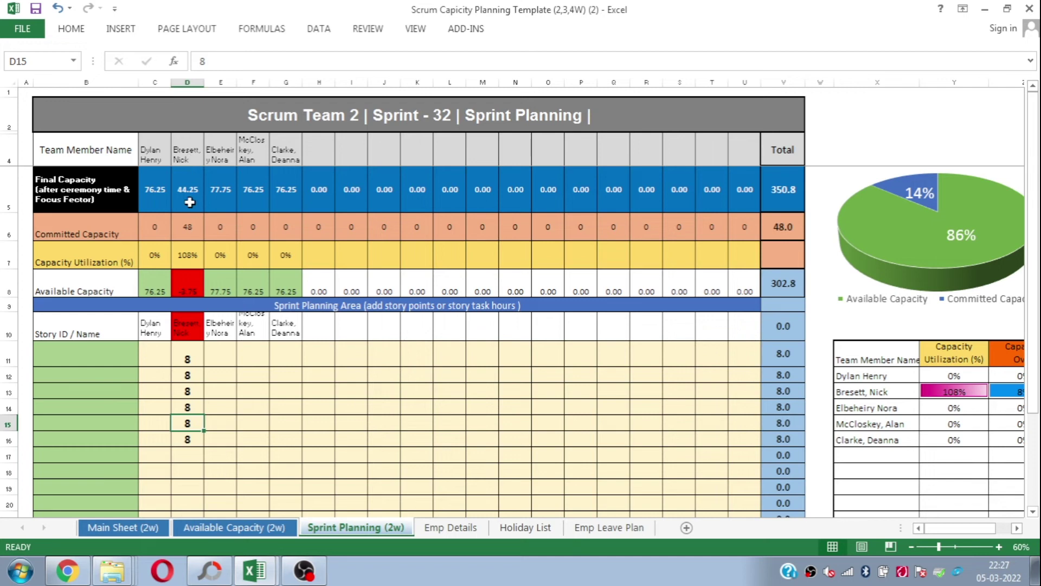
pyautogui.moveTo(187, 358); pyautogui.dragTo(187, 440)
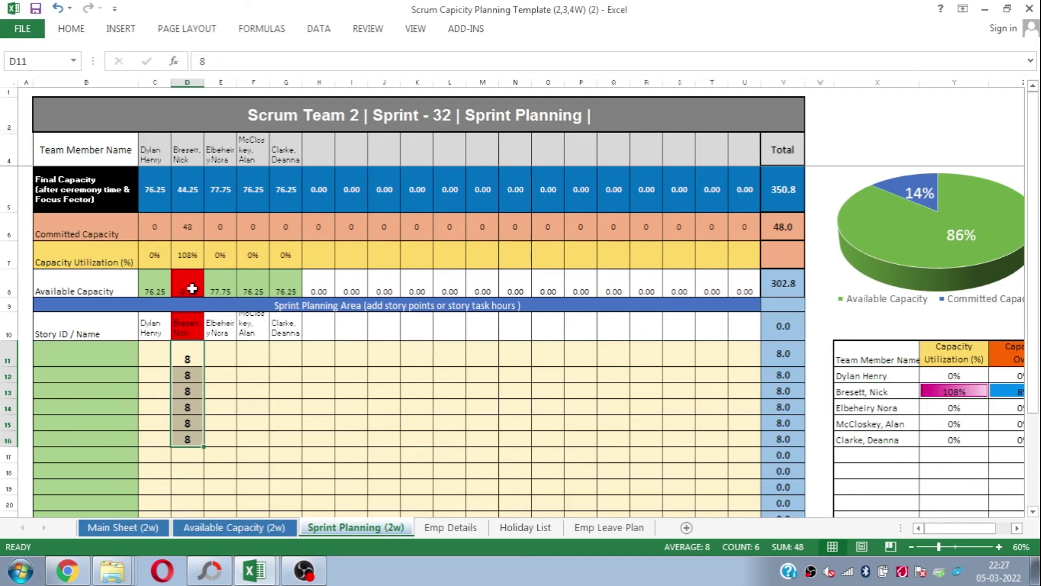
# Enter 4 in E11 and 5 in each of E12:E16 for the third team member.
pyautogui.click(227, 356)
pyautogui.write('4')
pyautogui.press('Return')
pyautogui.write('5 5 5 5 5')
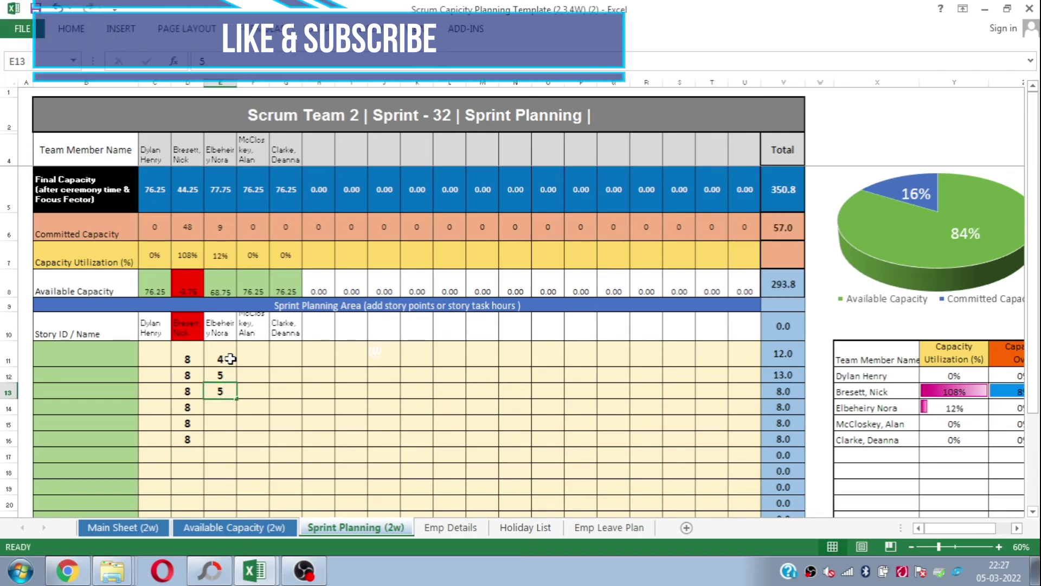
# Enter 6 in G11 and 7 in each of G12:G16 for the fifth team member.
pyautogui.press('Right')
pyautogui.press('Up')
pyautogui.press('Up')
pyautogui.press('Up')
pyautogui.press('Up')
pyautogui.press('Up')
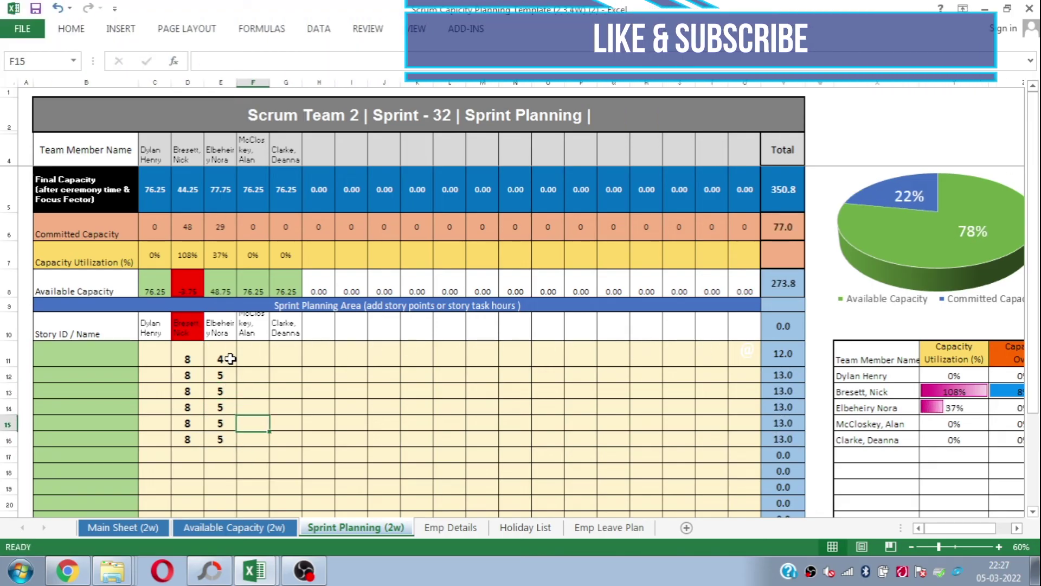
pyautogui.press('Right')
pyautogui.press('Up')
pyautogui.write('6')
pyautogui.press('Return')
pyautogui.write('7 7 7 7 7')
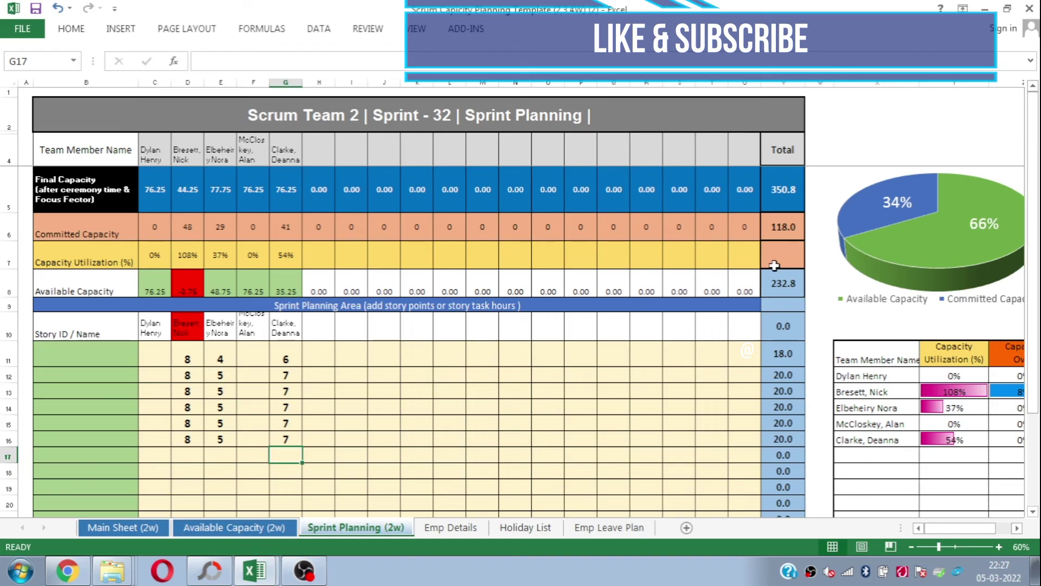
# Review the Total column V and the adjacent capacity chart and utilization table on the Sprint Planning sheet.
pyautogui.click(777, 84)
pyautogui.moveTo(778, 84); pyautogui.dragTo(783, 84)
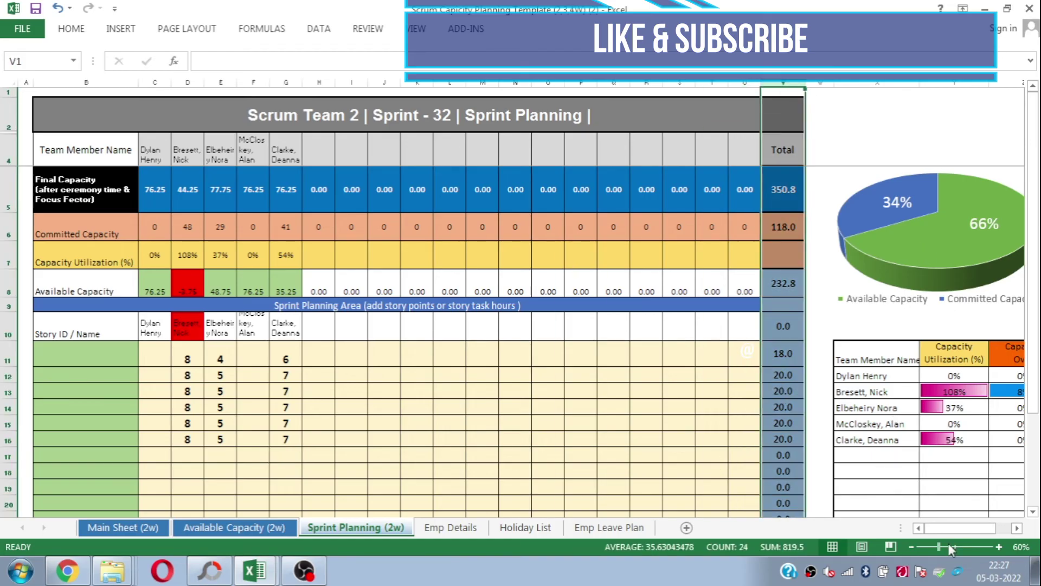
pyautogui.moveTo(957, 529)
pyautogui.mouseDown()
pyautogui.moveTo(971, 529)
pyautogui.moveTo(944, 534)
pyautogui.moveTo(955, 533)
pyautogui.mouseUp()
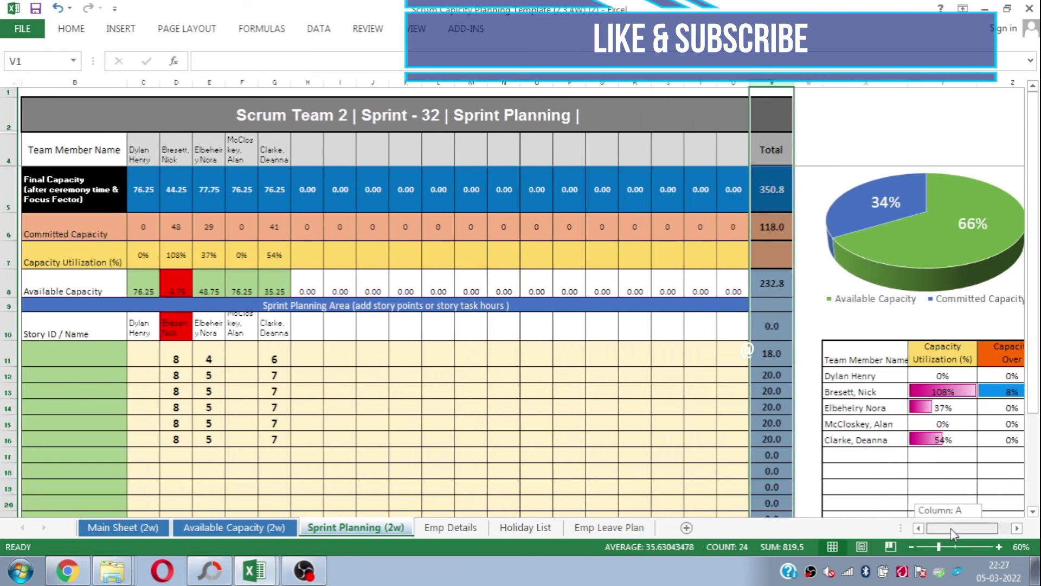
# Review the Final Capacity values on the Available Capacity (2w) sheet and return to the Sprint Planning (2w) sheet.
pyautogui.click(909, 325)
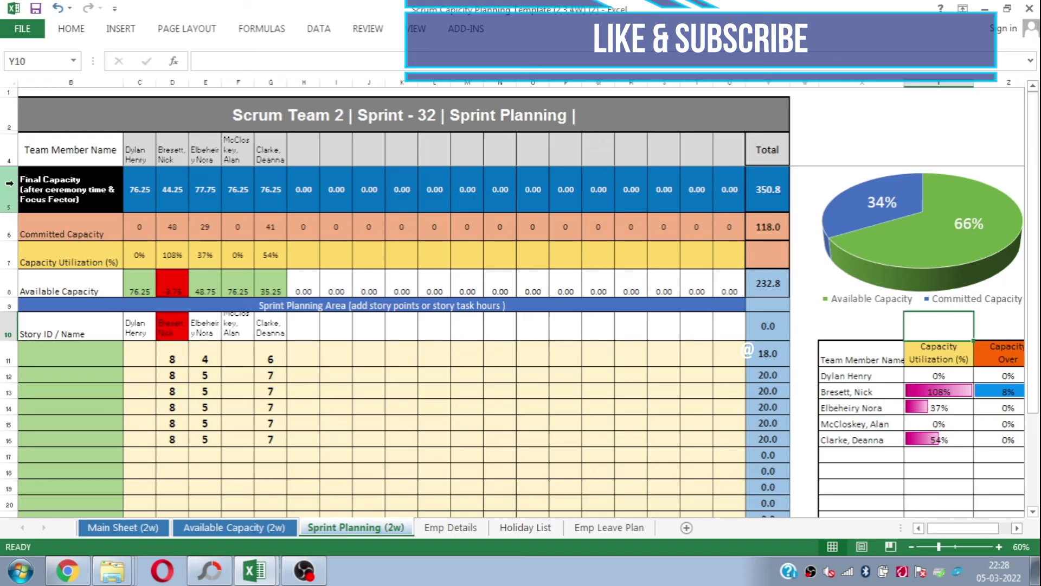
pyautogui.click(231, 527)
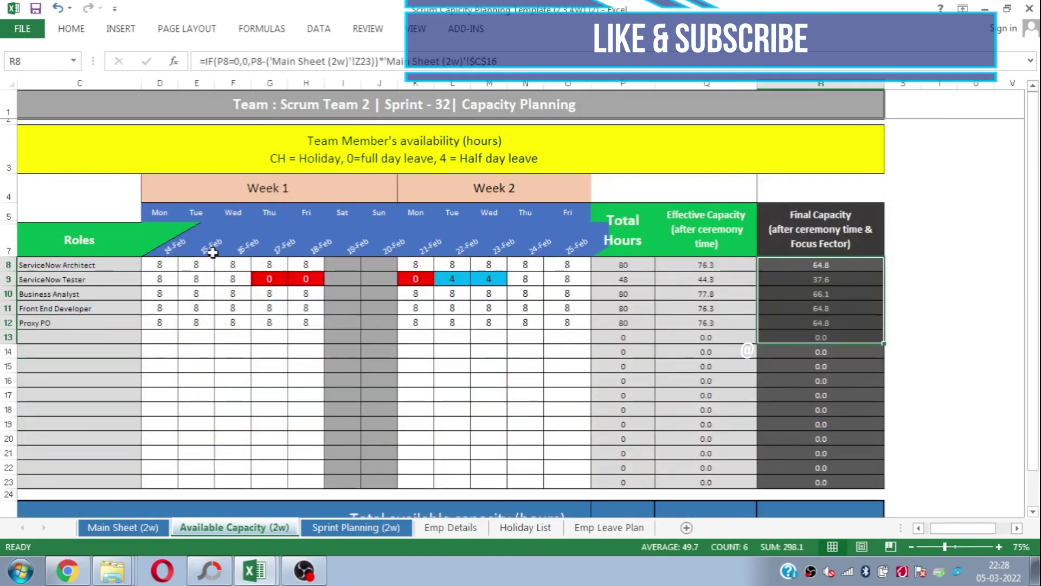
pyautogui.click(356, 527)
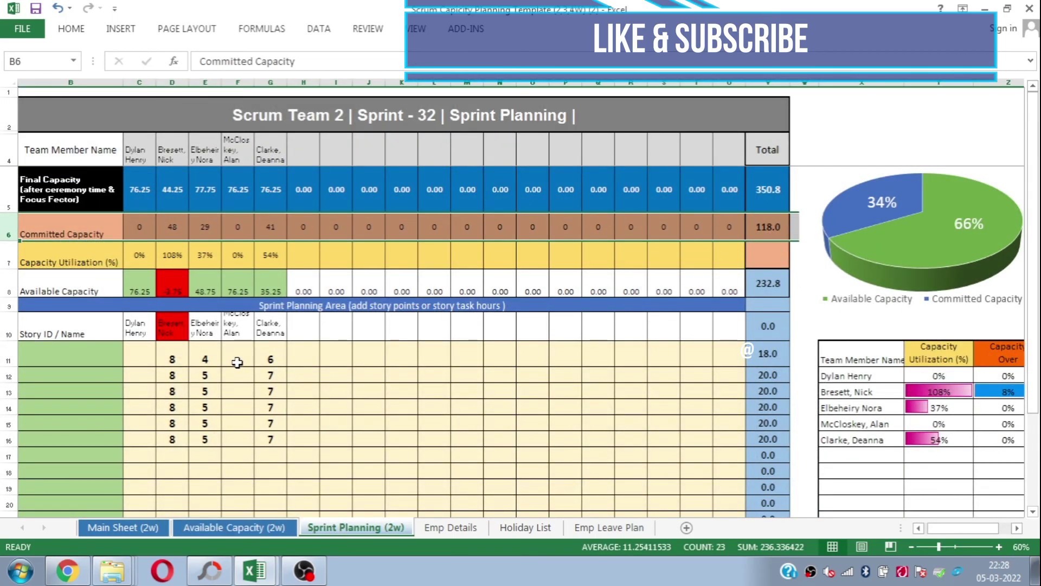
# Examine the fourth member's story cells F11:F16 and the Committed Capacity formula in G6, leaving the formula as it is.
pyautogui.moveTo(237, 361); pyautogui.dragTo(237, 440)
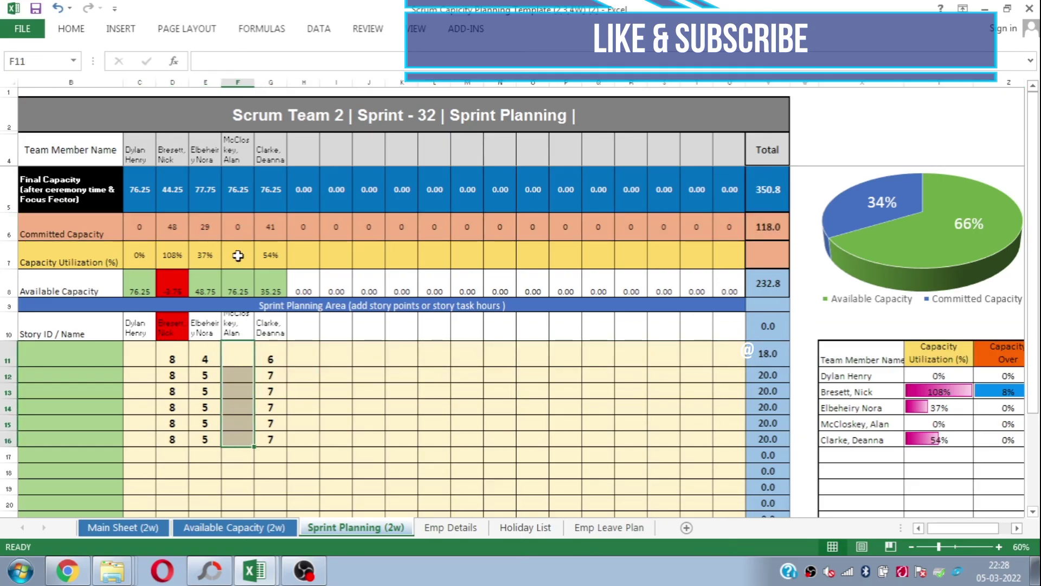
pyautogui.doubleClick(270, 229)
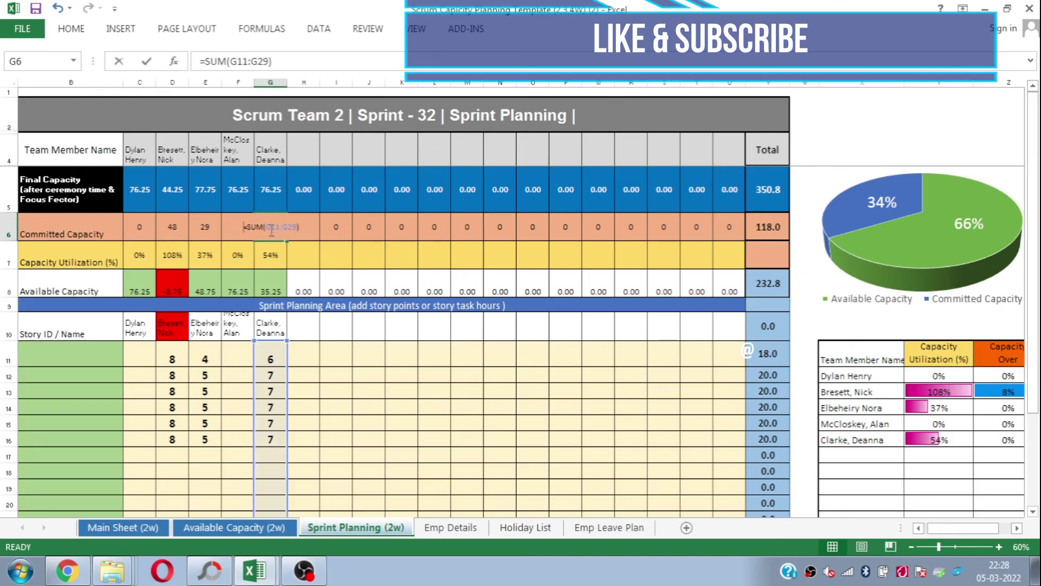
pyautogui.doubleClick(270, 229)
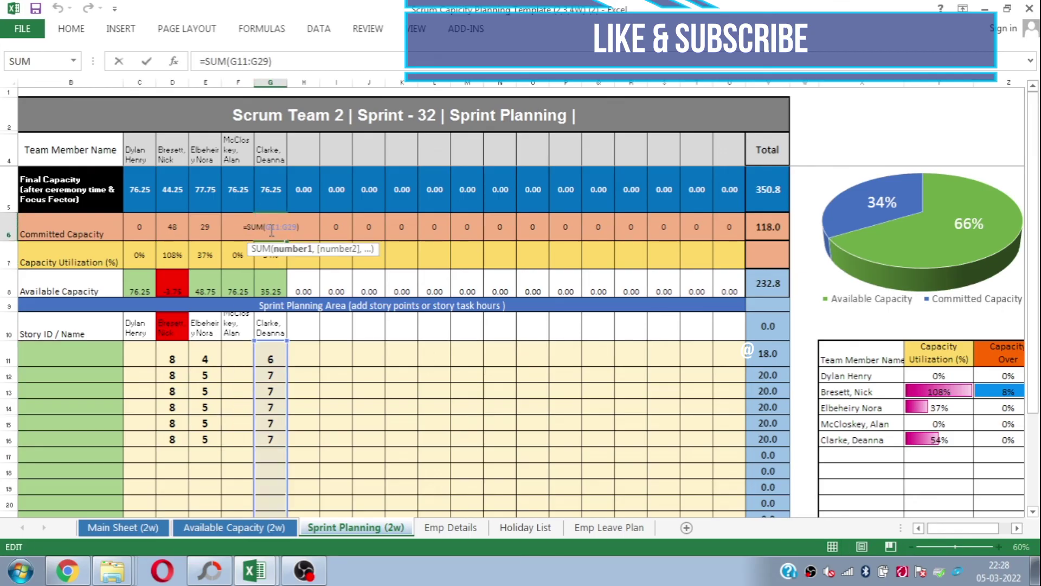
pyautogui.press('Return')
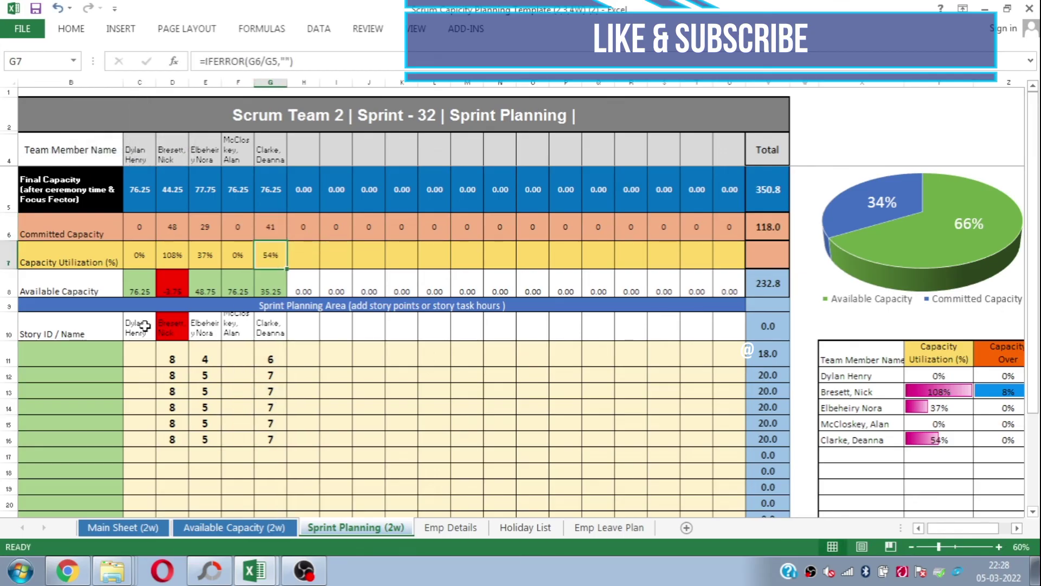
# Check the Available Capacity row and its formula in E8, and widen column E slightly for the third team member's name.
pyautogui.click(9, 287)
pyautogui.click(211, 284)
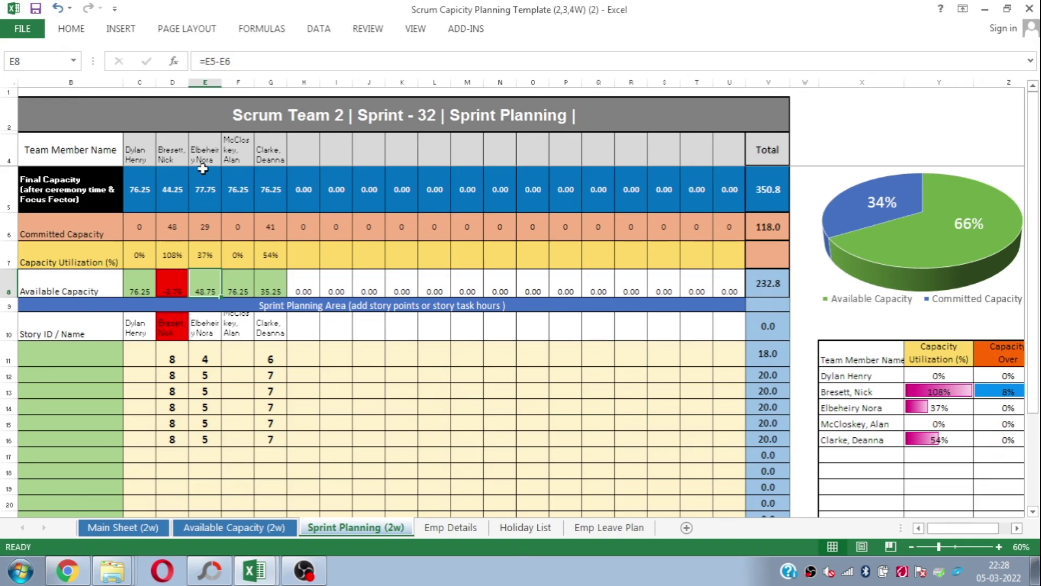
pyautogui.moveTo(222, 82); pyautogui.dragTo(233, 82)
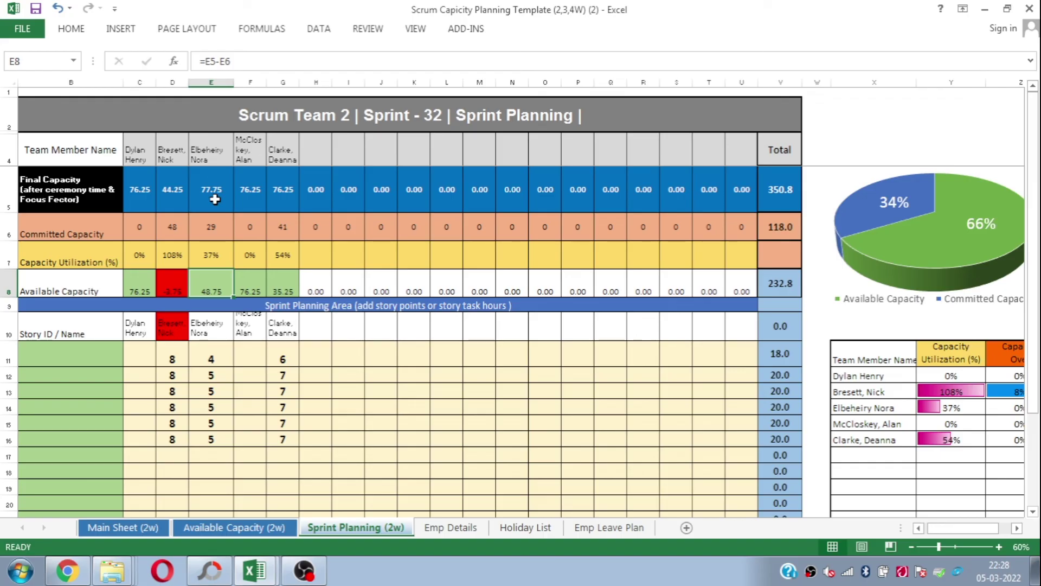
# Examine the third member's Committed Capacity in E6 and the Capacity Utilization (%) and Capacity Over columns of the team table.
pyautogui.click(215, 228)
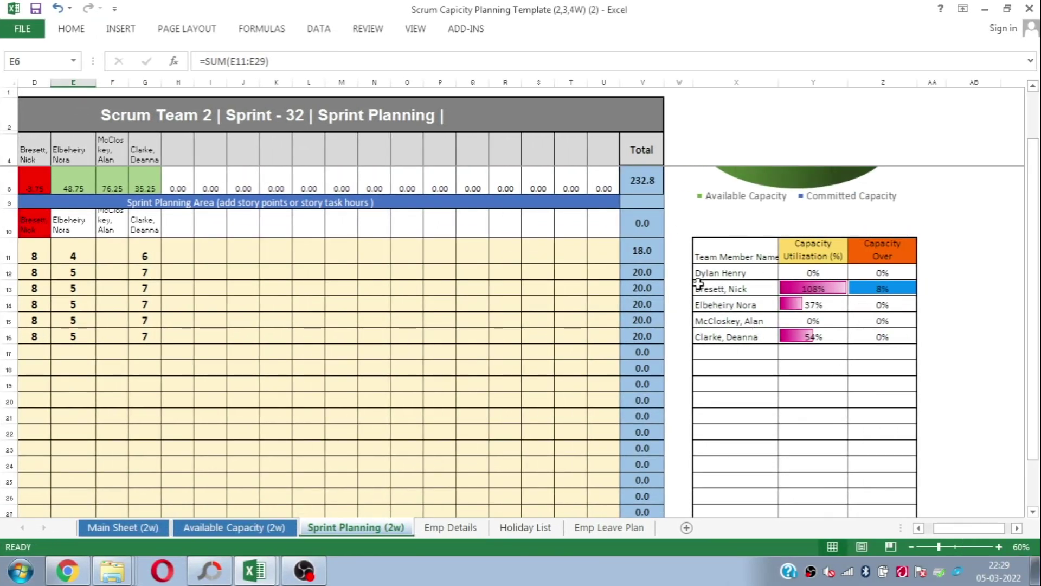
pyautogui.click(861, 271)
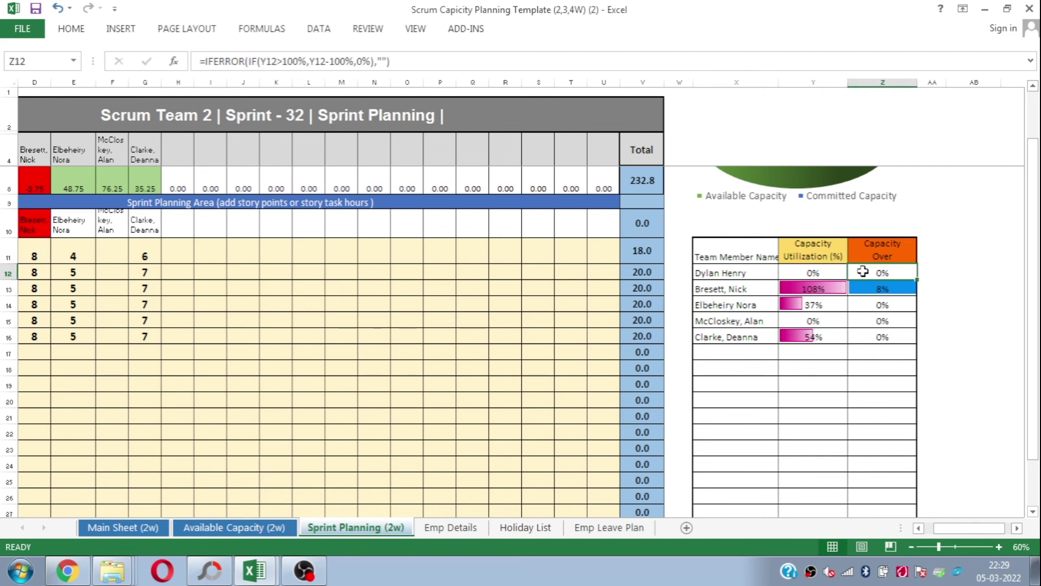
pyautogui.click(815, 251)
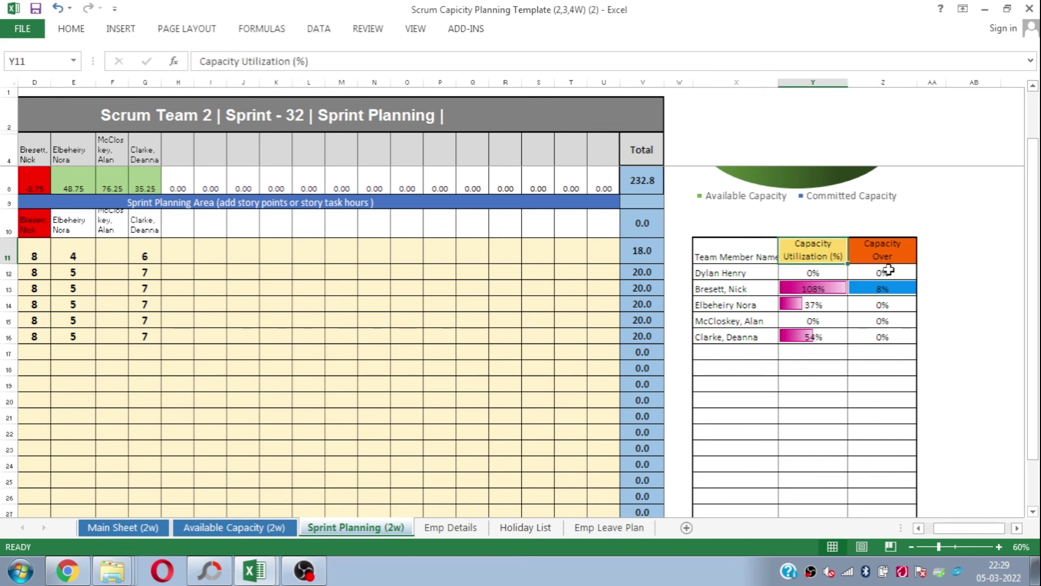